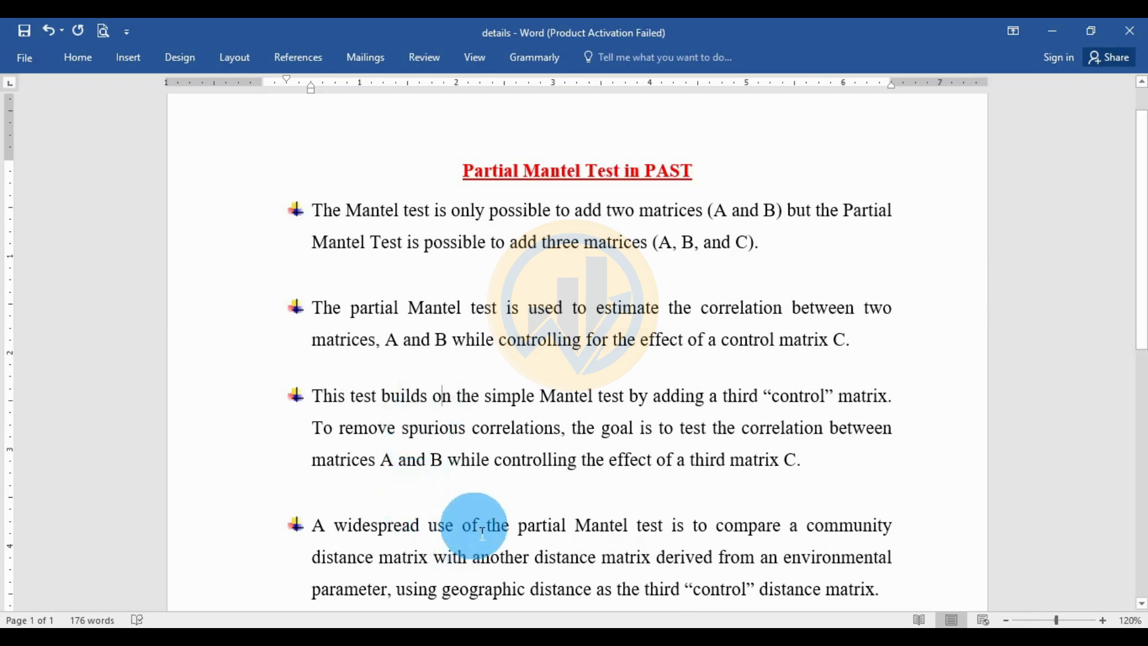
- Switch from the Word notes to the Excel workbook 'data' holding the species matrices
left_click(478, 636)
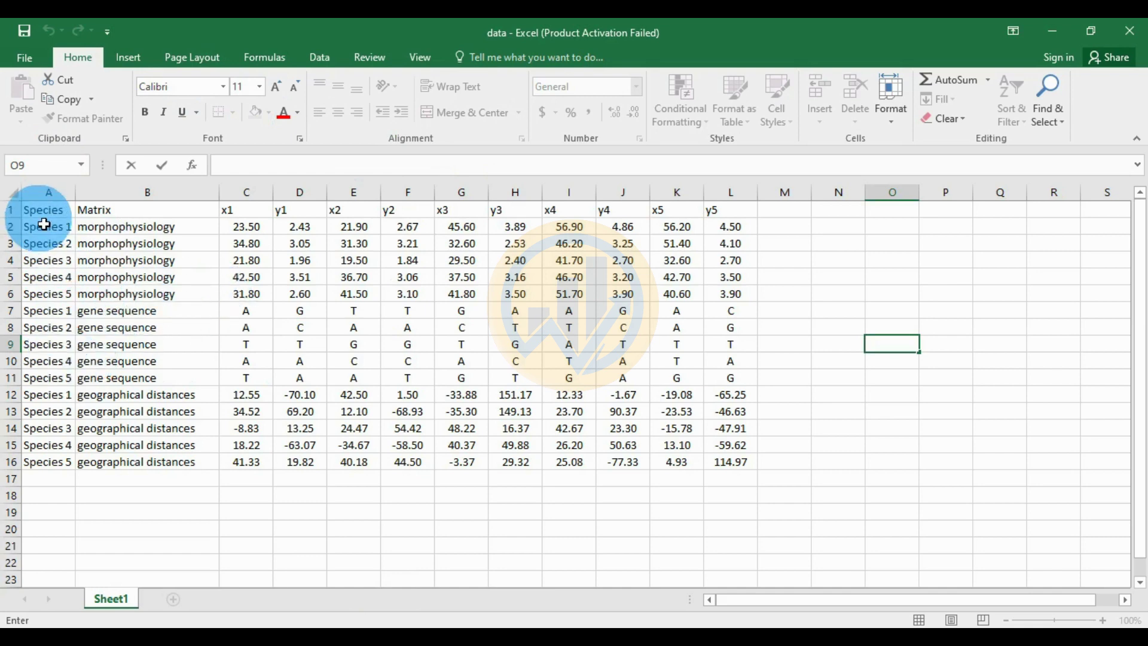
- Inspect the table by selecting the species labels, the Matrix rows and the x1/y1 value columns
left_click_drag(41, 231, 46, 297)
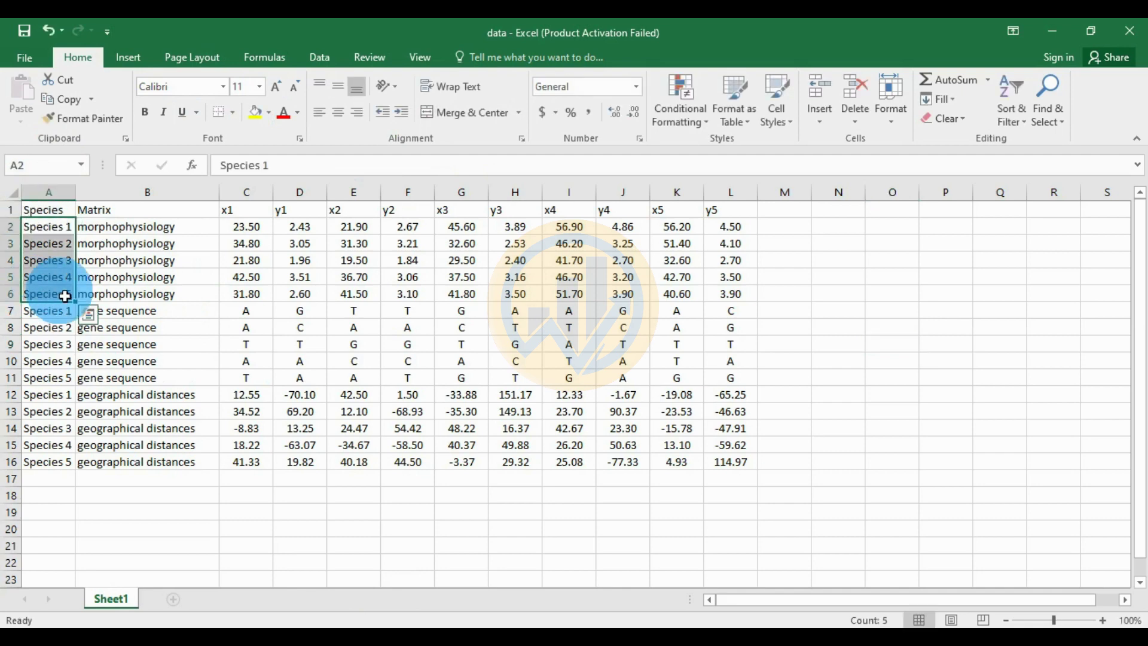
left_click(122, 213)
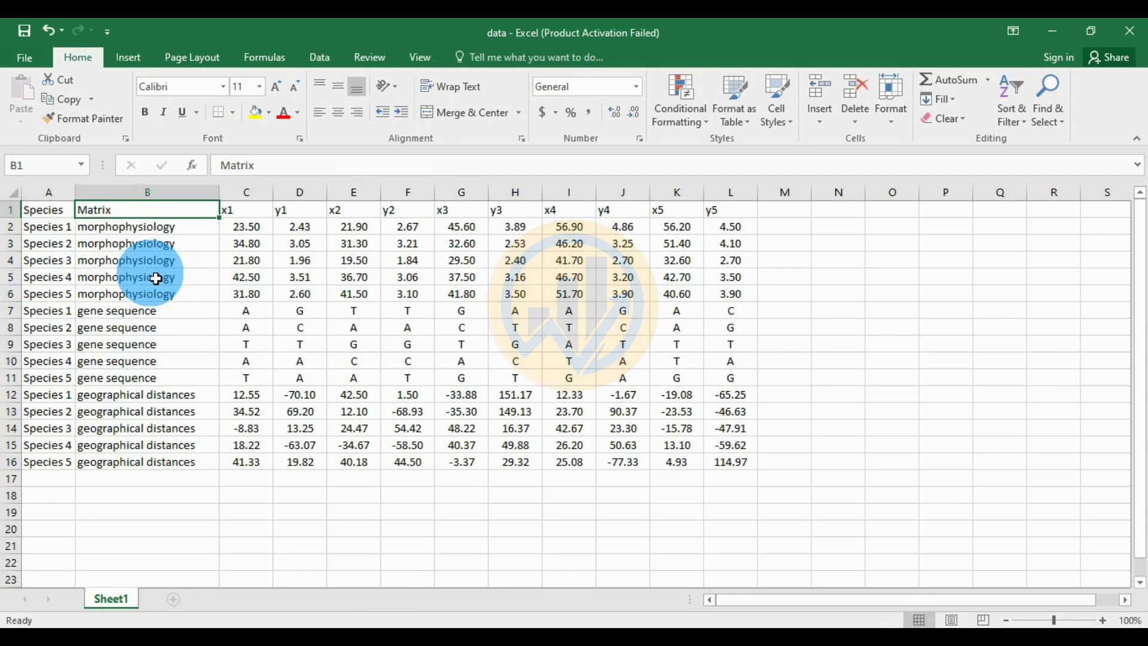
left_click_drag(133, 227, 142, 293)
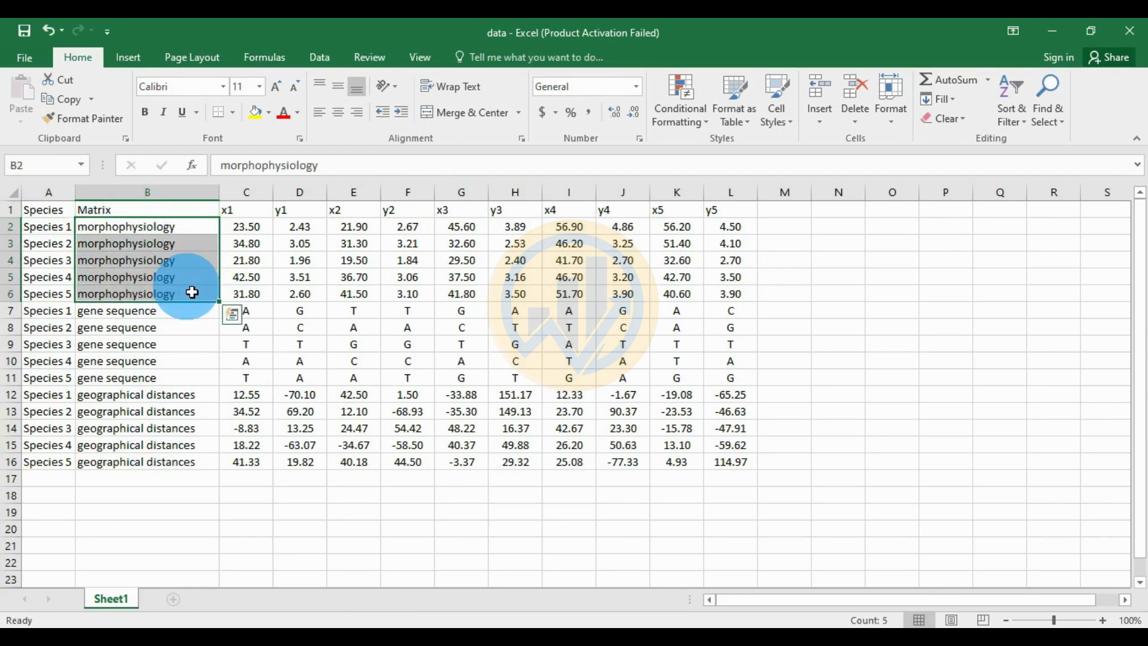
left_click_drag(153, 311, 146, 461)
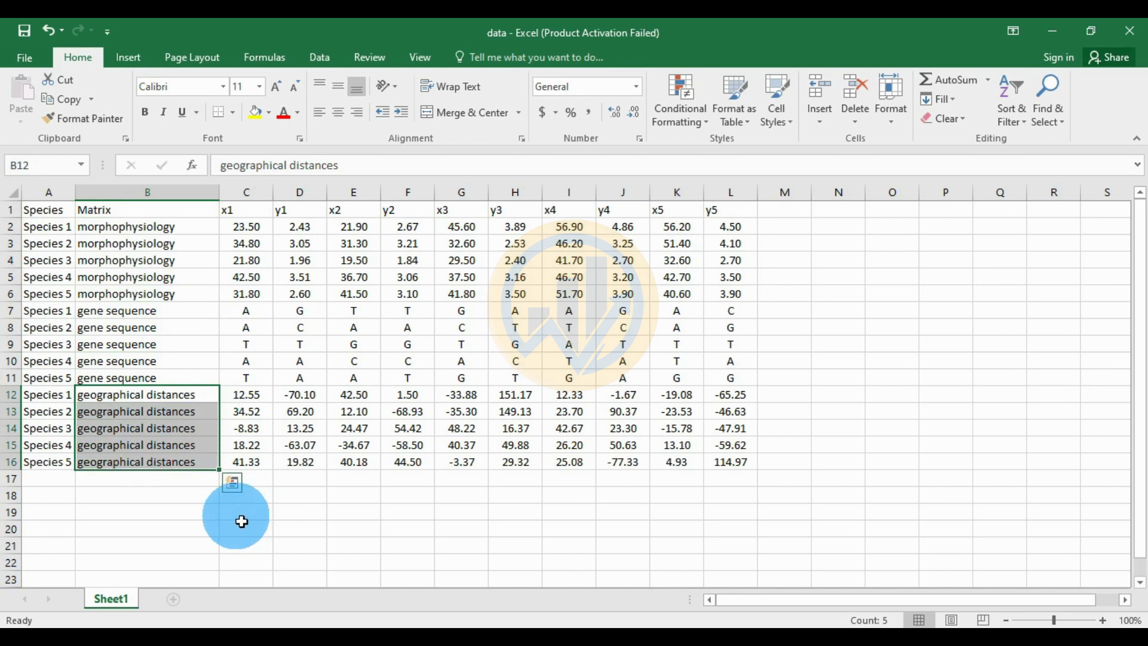
left_click(249, 210)
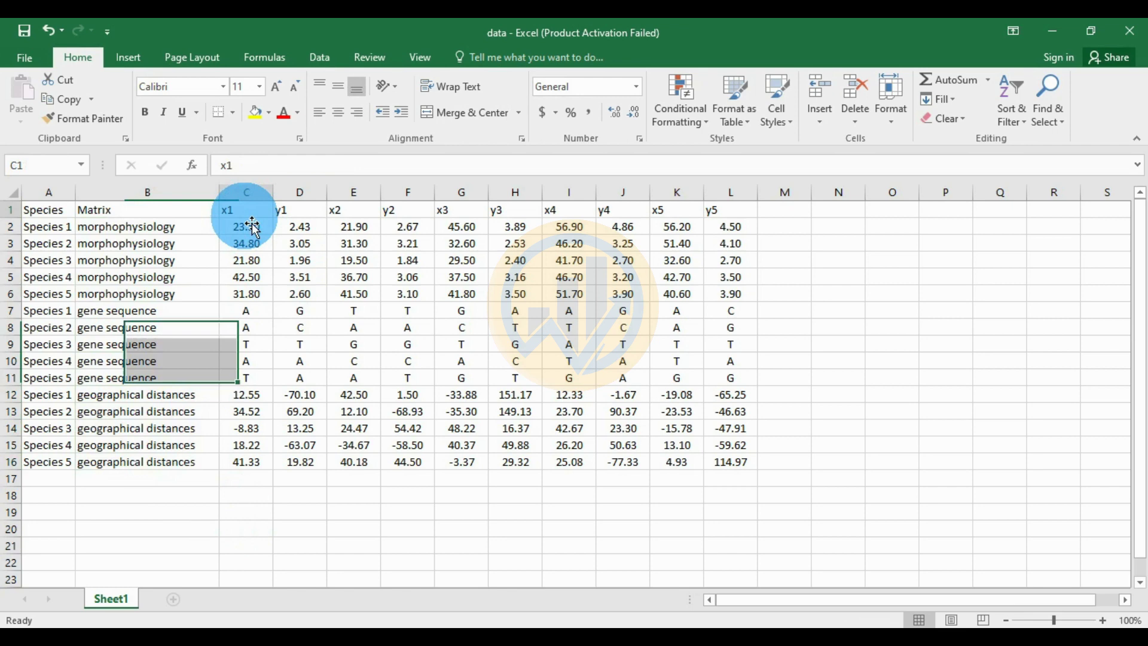
left_click(290, 213)
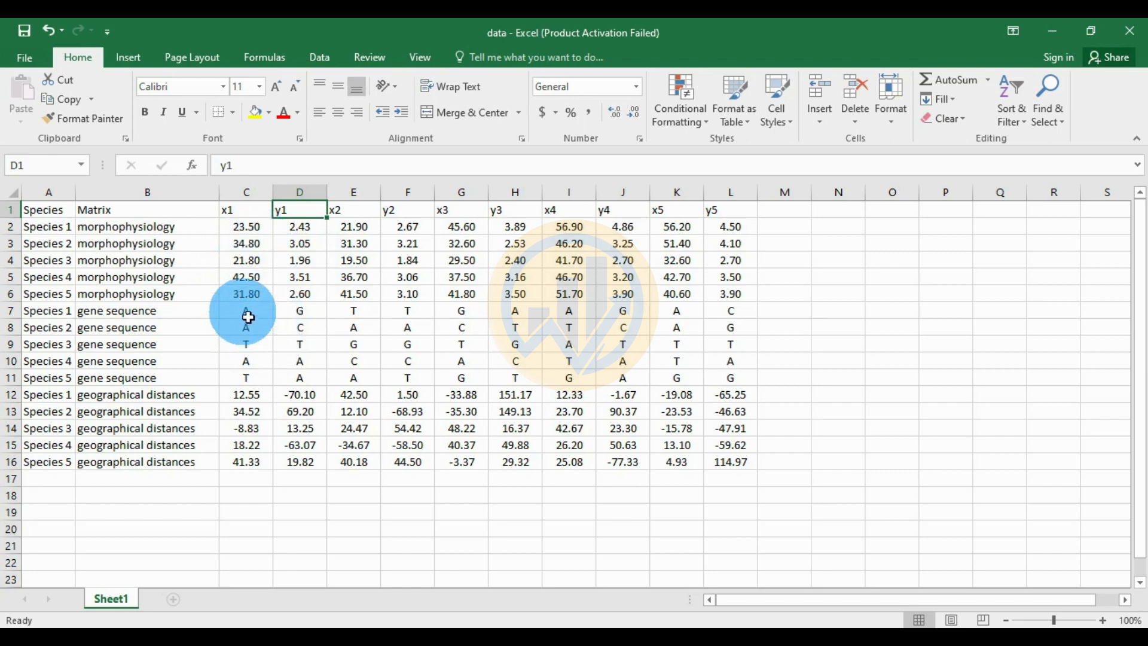
left_click_drag(248, 315, 295, 383)
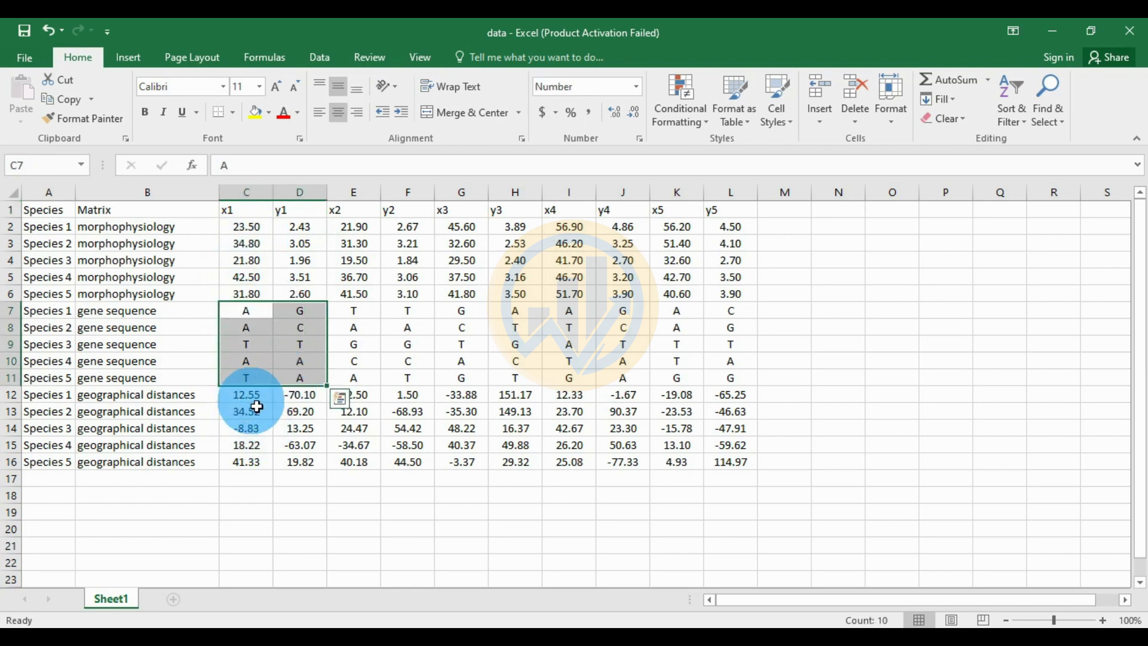
left_click_drag(256, 399, 300, 474)
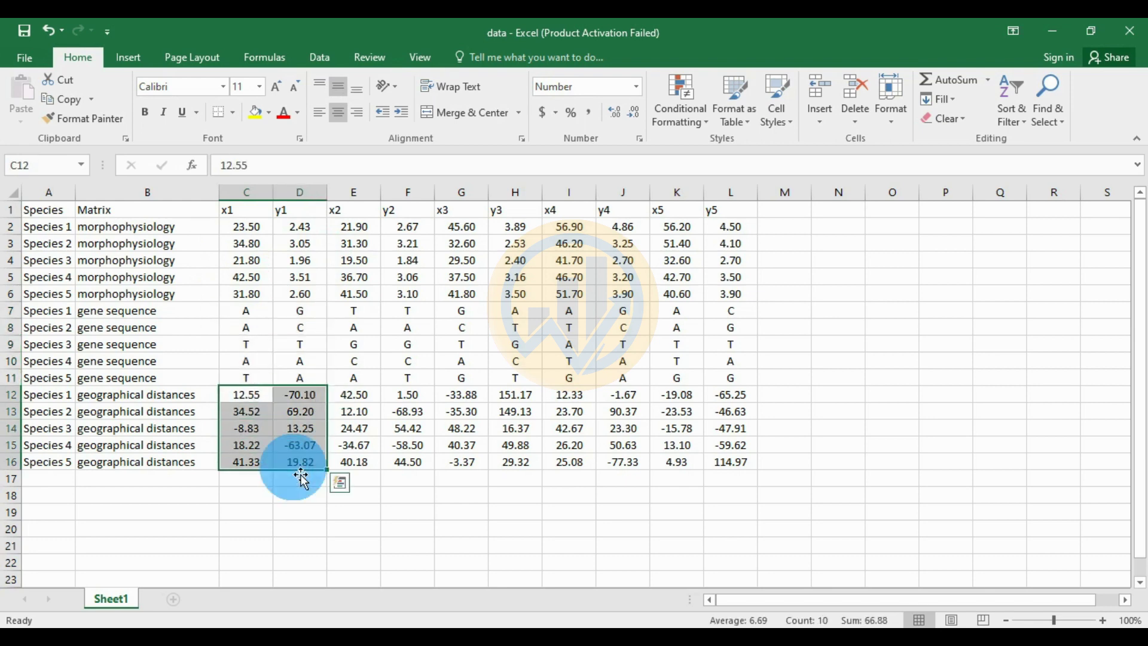
- Copy the whole species table A1:L16 and switch to the empty PAST sheet
left_click(54, 217)
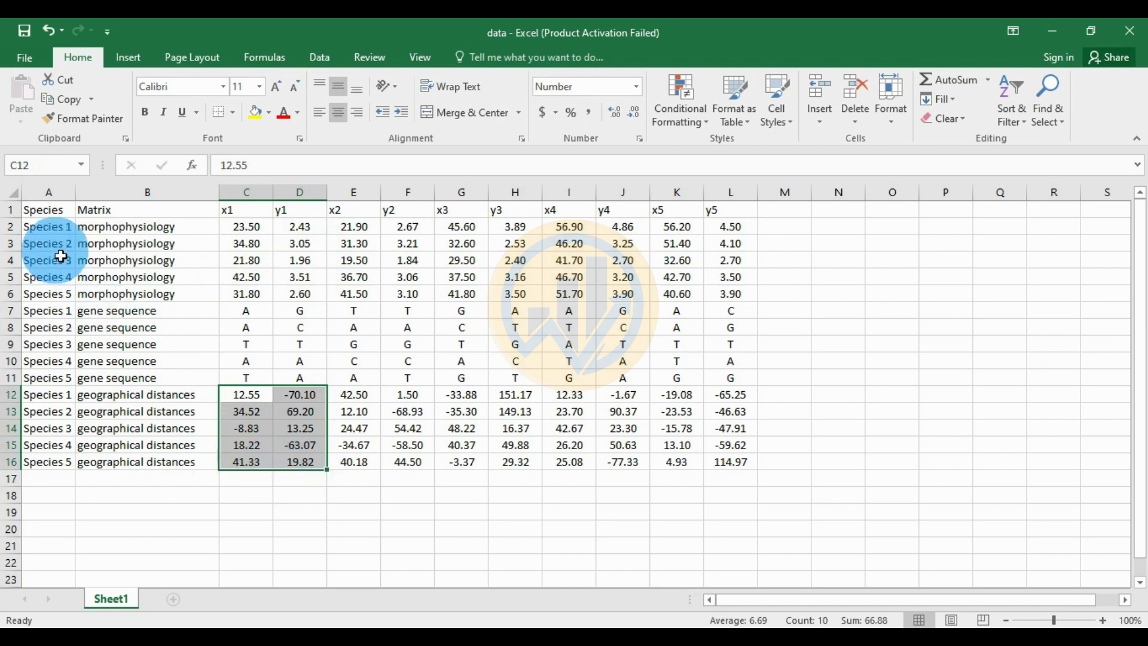
left_click_drag(56, 232, 727, 469)
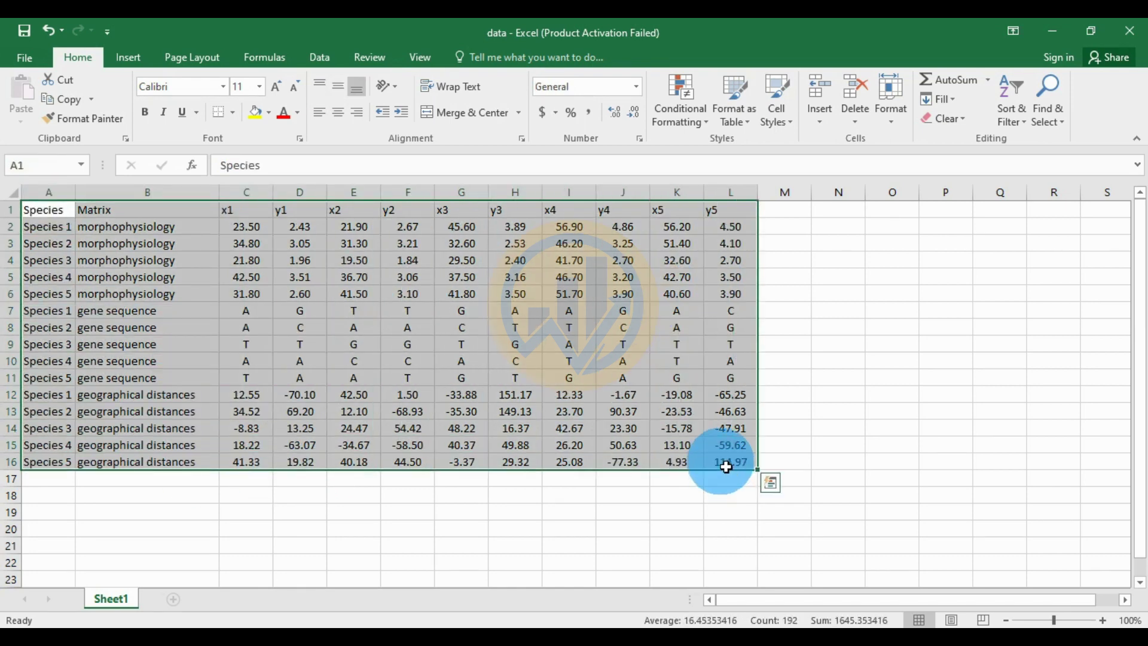
right_click(725, 468)
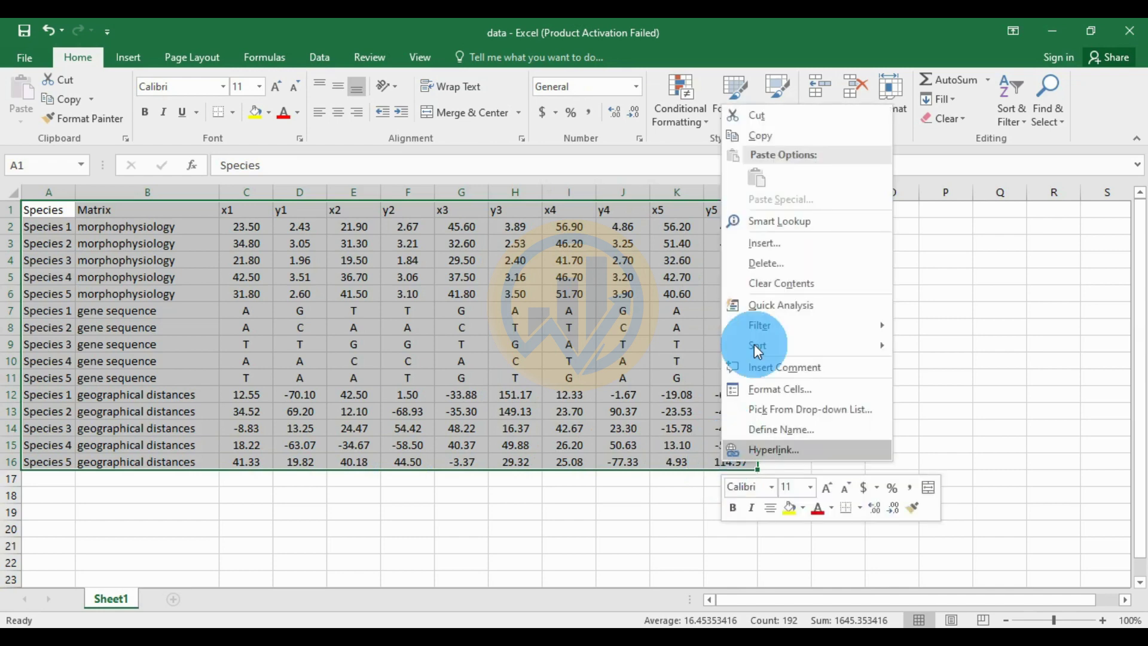
left_click(774, 138)
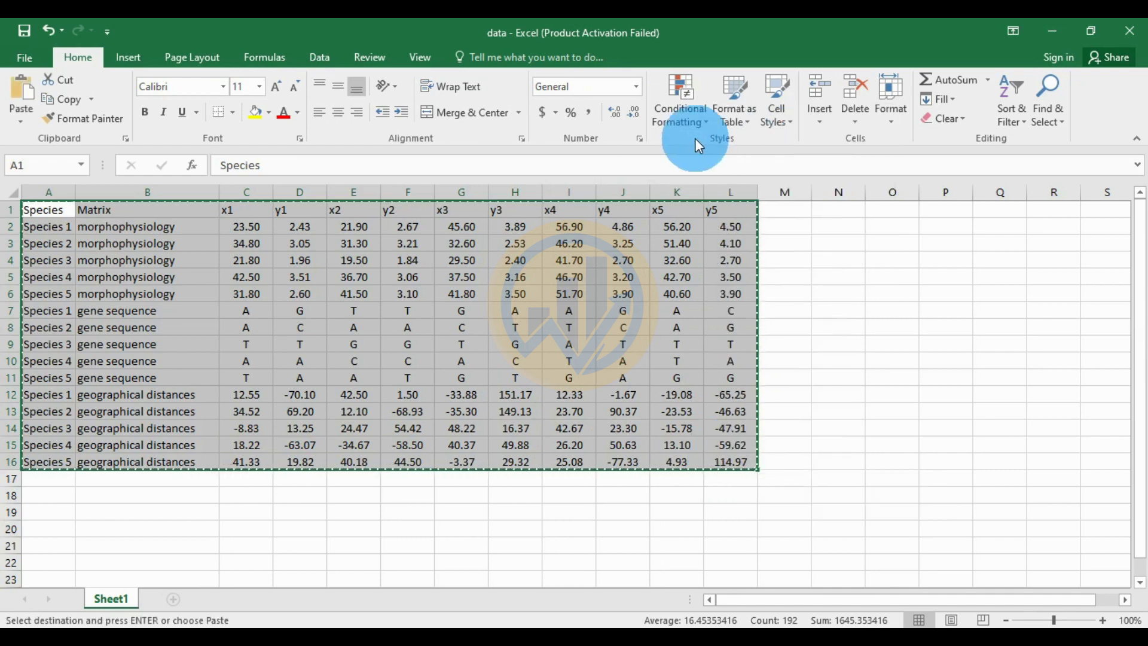
left_click(532, 637)
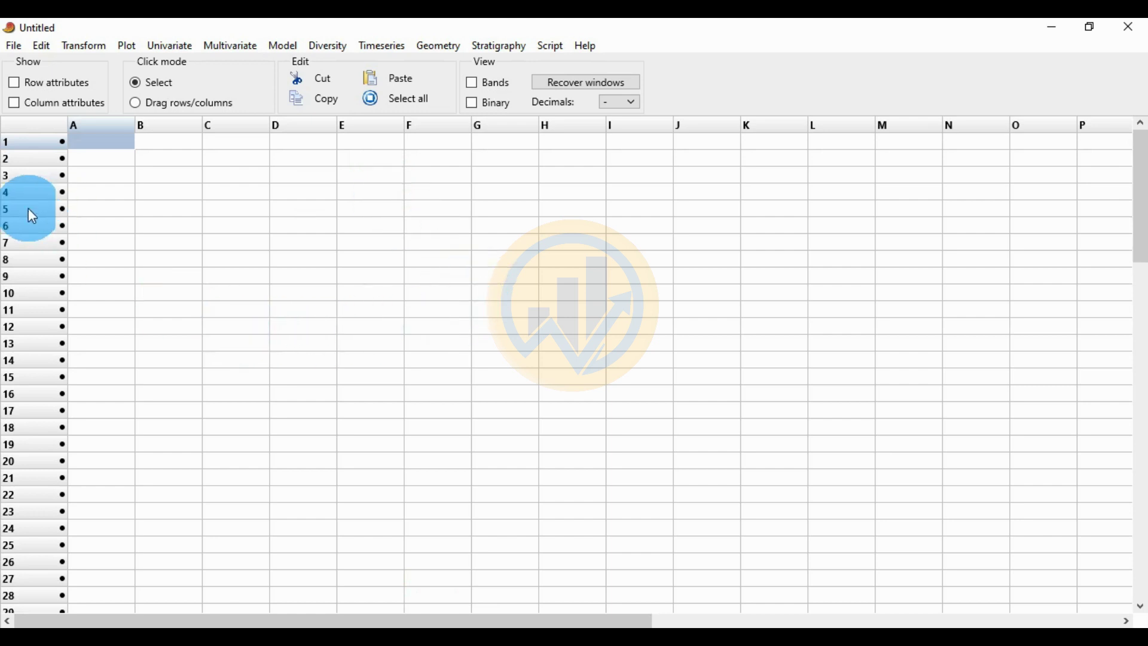
- Show row attributes and column attributes, then select the Name cell as the paste start
left_click(15, 85)
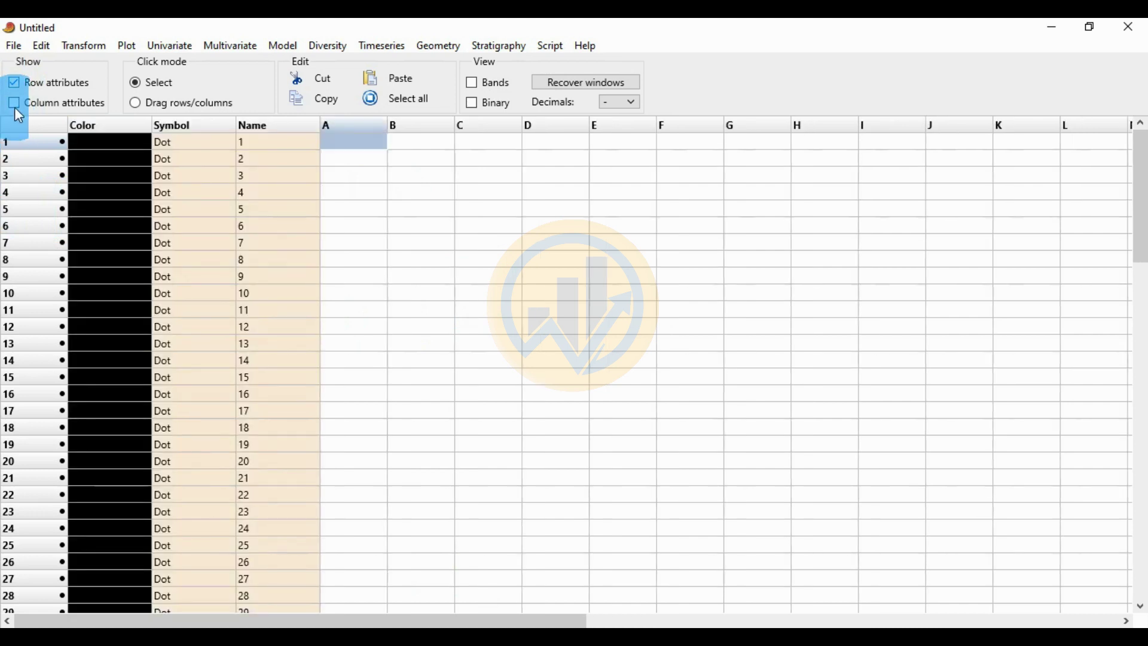
left_click(15, 105)
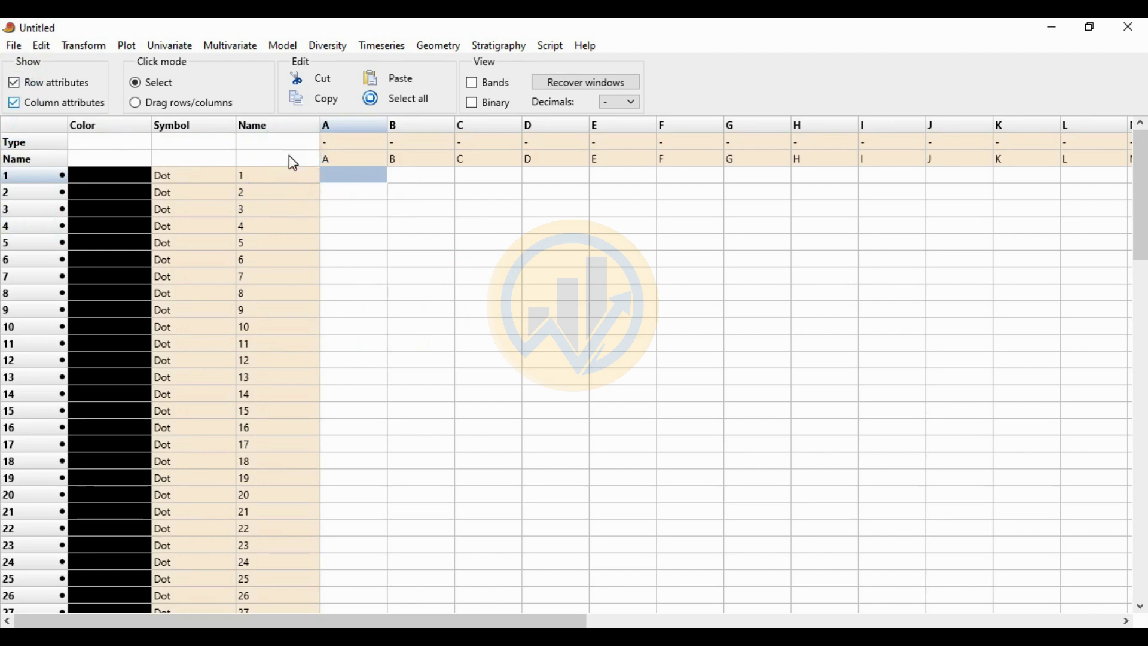
left_click(290, 159)
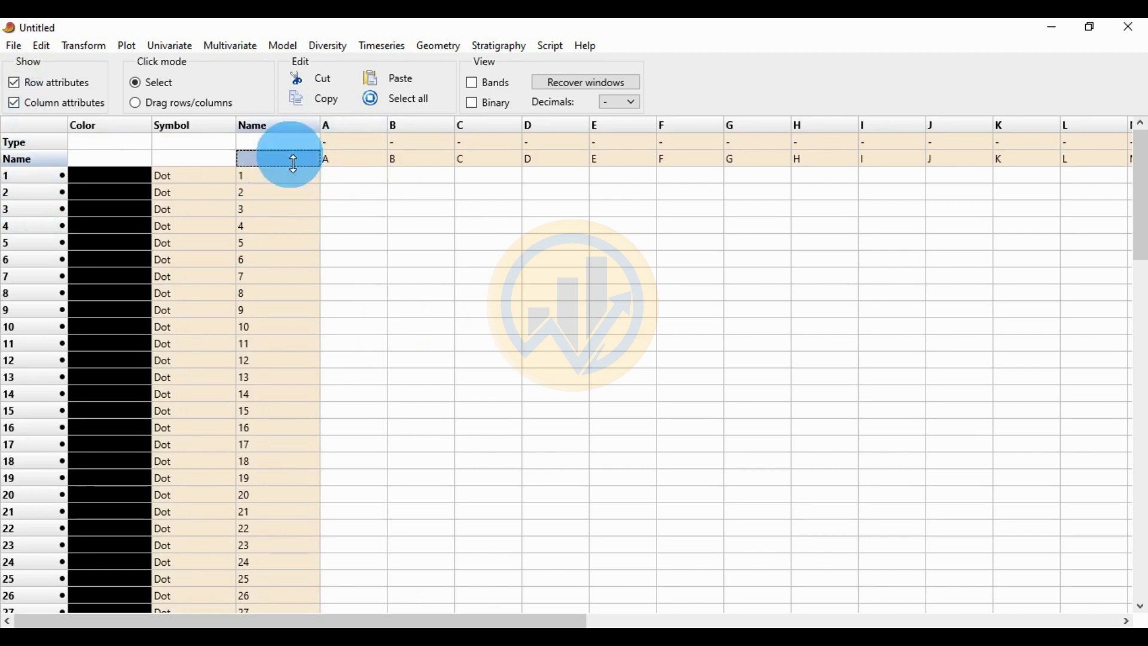
- Paste the table, widen the Matrix column, set its type to Group, and hide column attributes
left_click(406, 82)
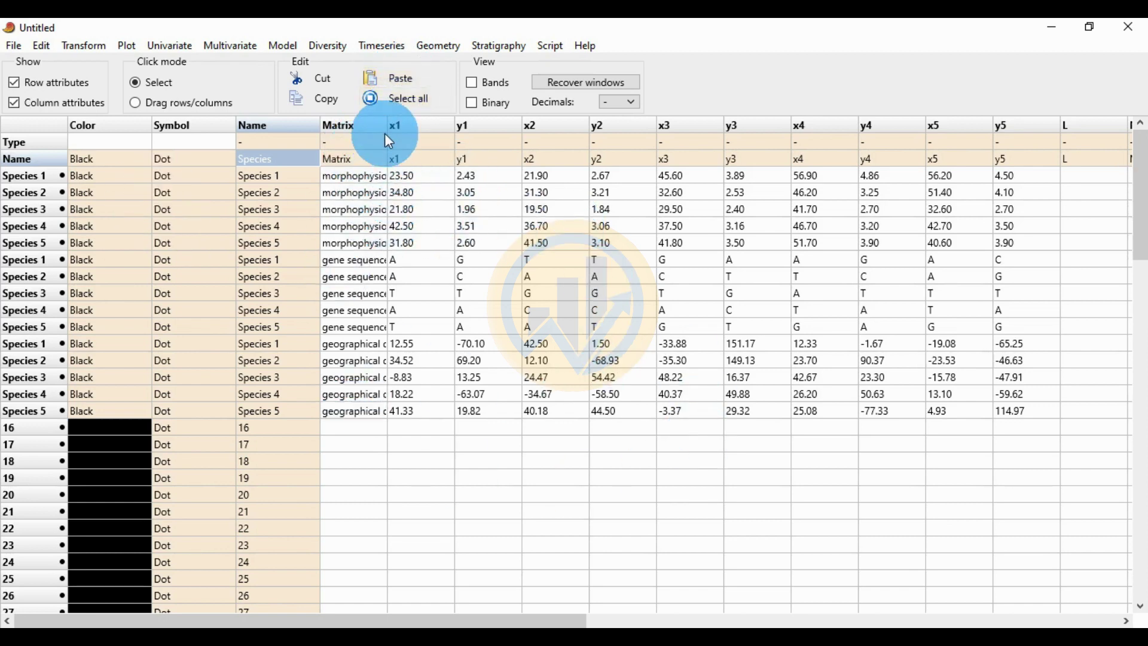
left_click_drag(399, 128, 450, 129)
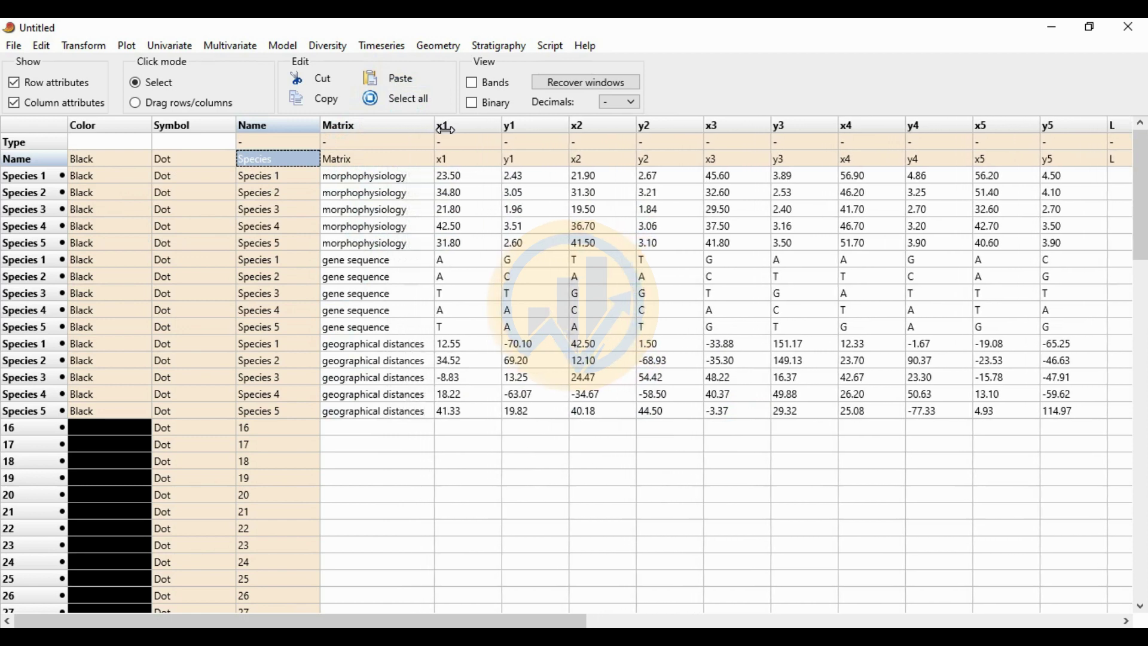
left_click(357, 142)
left_click(354, 141)
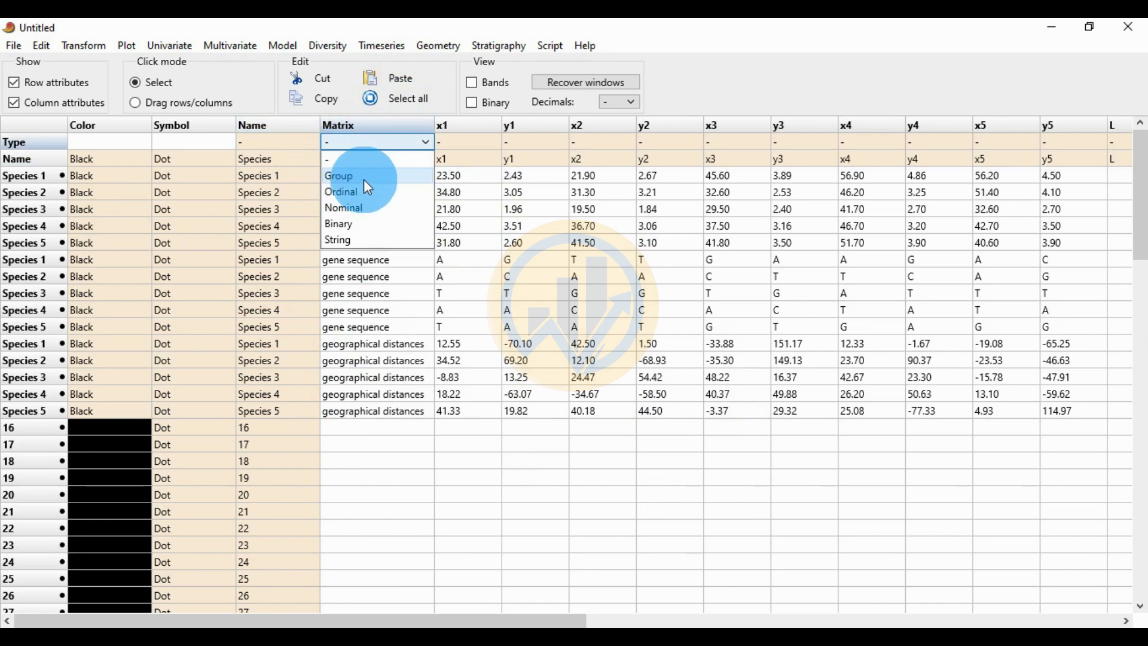
left_click(364, 179)
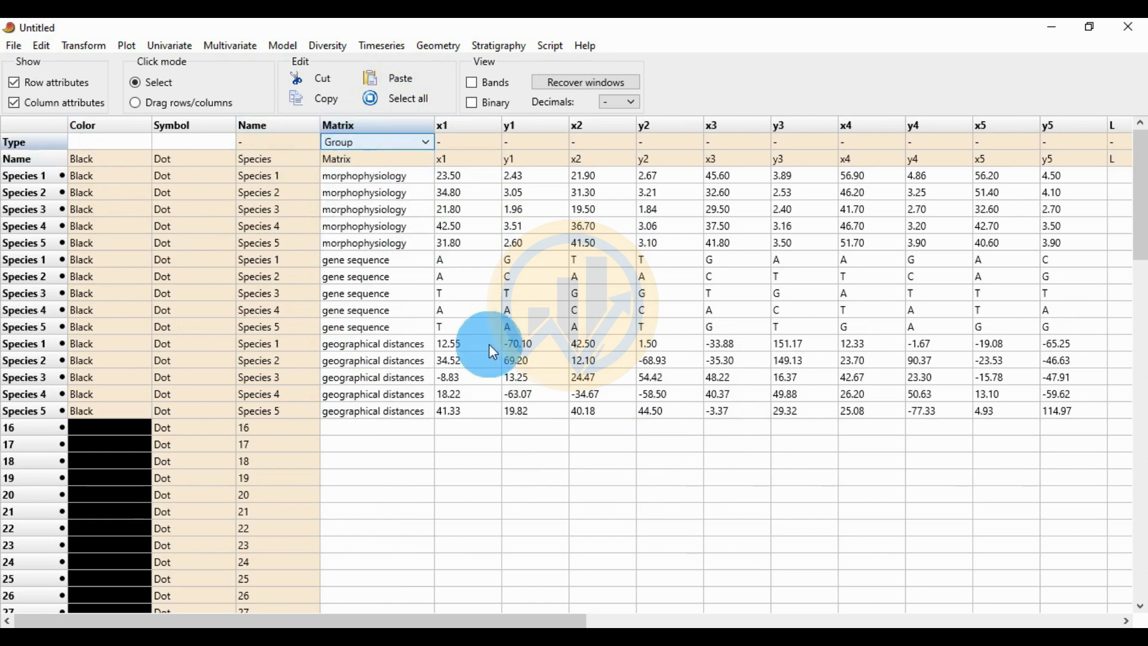
left_click(14, 102)
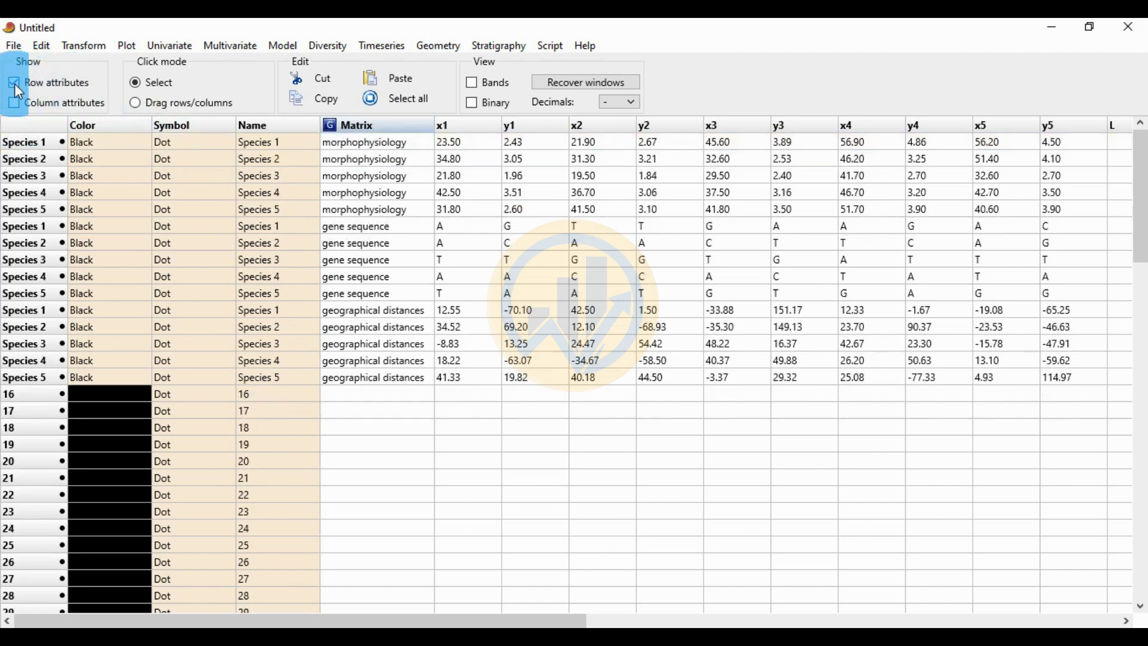
- Hide row attributes, select the whole table and choose Multivariate > Tests > Mantel test
left_click(13, 84)
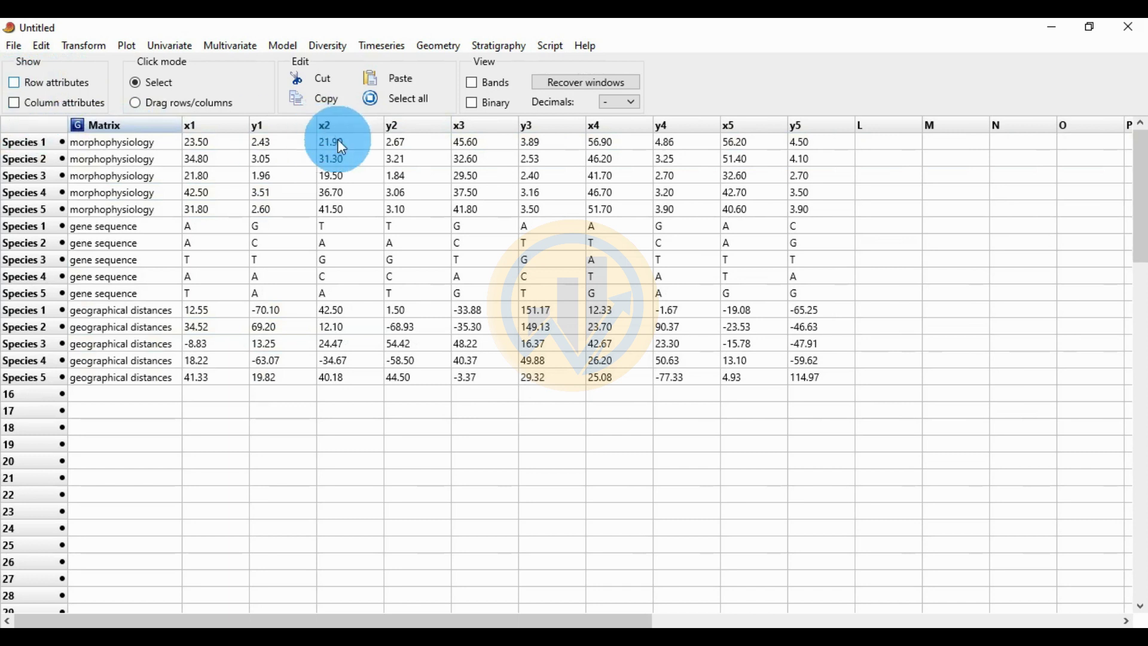
left_click(401, 100)
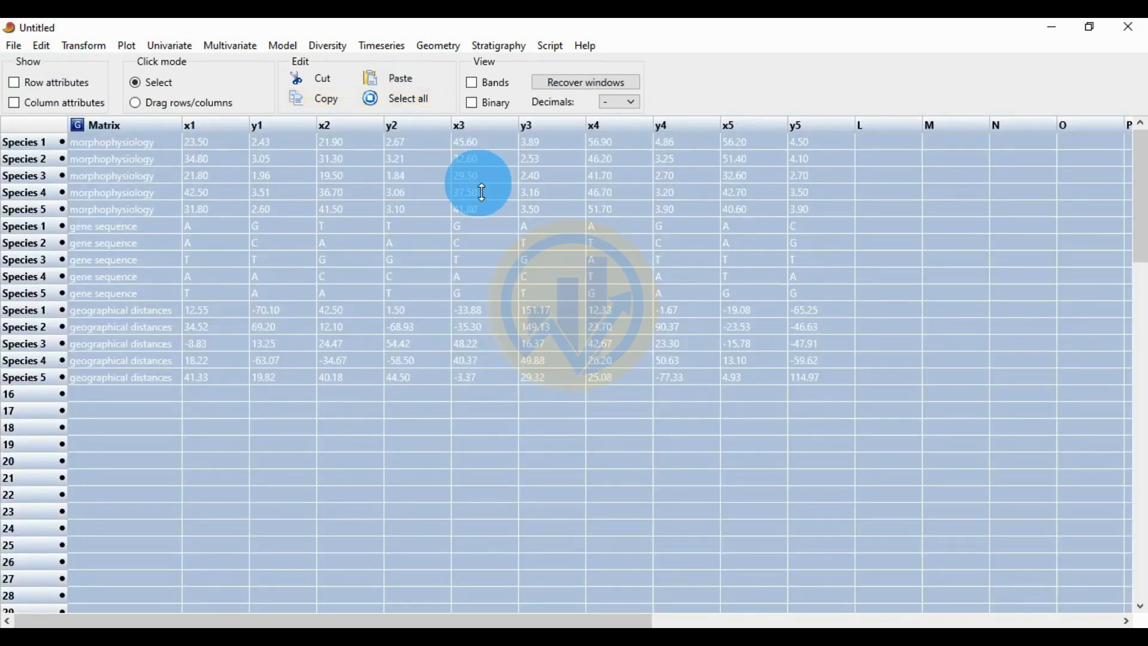
left_click(230, 51)
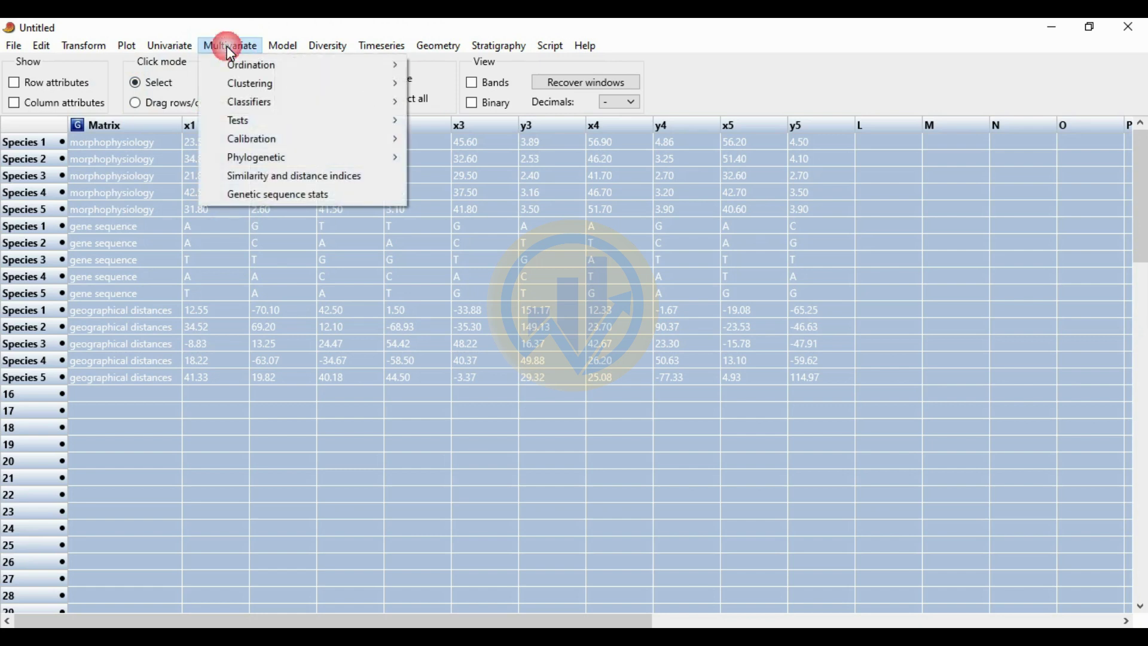
mouse_move(254, 125)
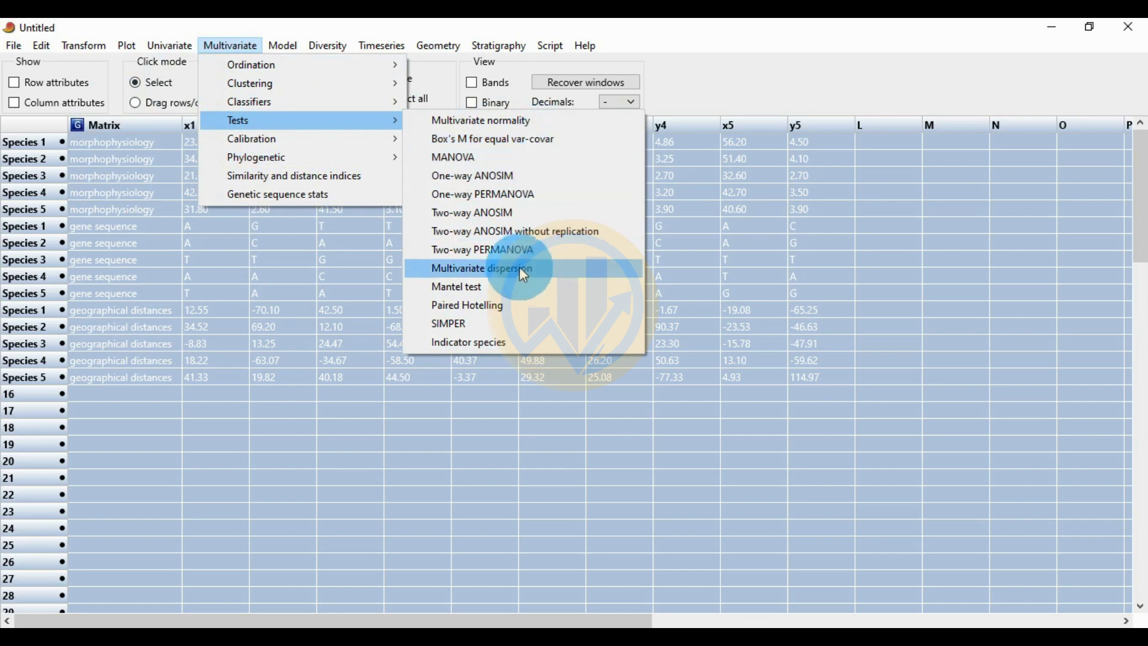
left_click(514, 290)
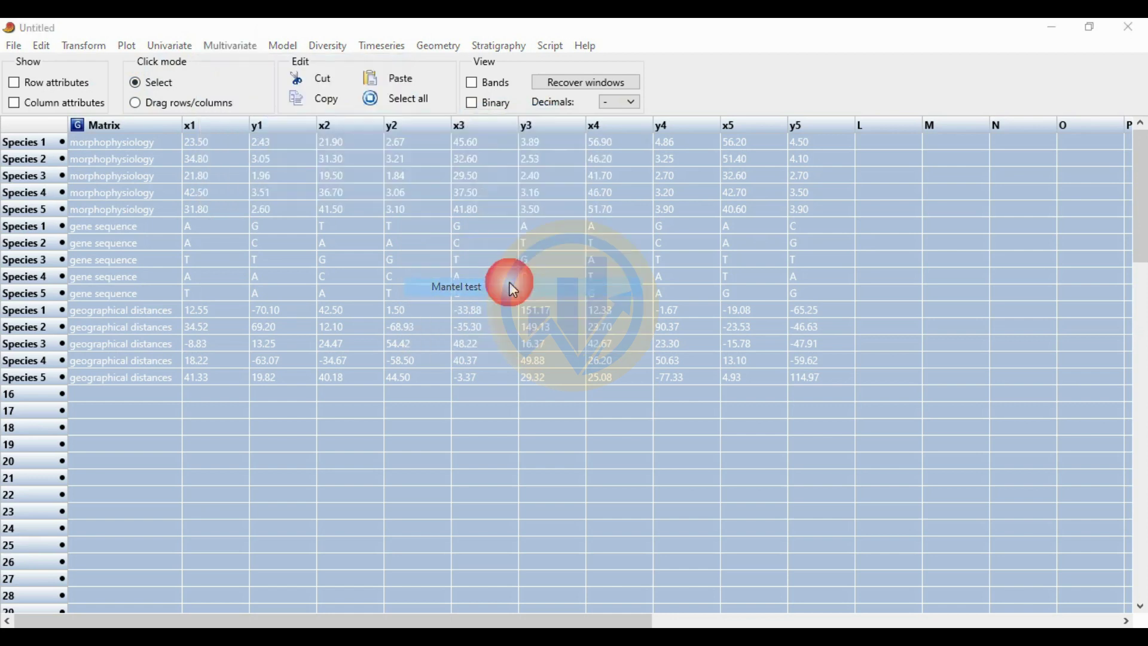
- Compute the Mantel test using Euclidean, Bray-Curtis and Correlation indices with 9999 permutations
left_click_drag(230, 117, 353, 180)
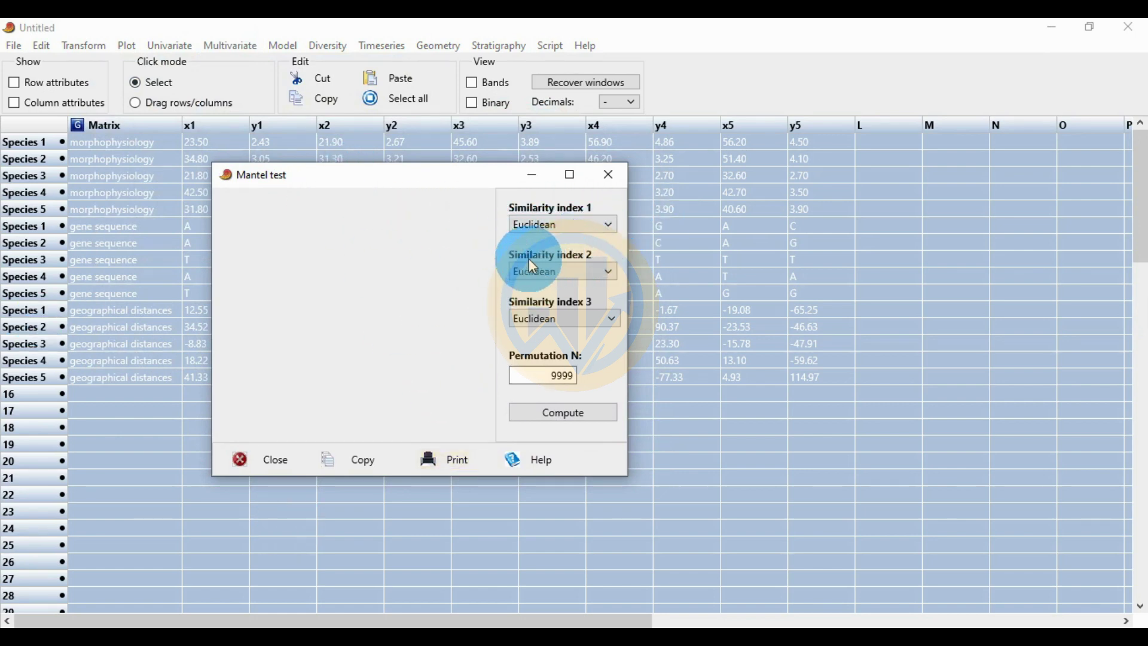
left_click(614, 274)
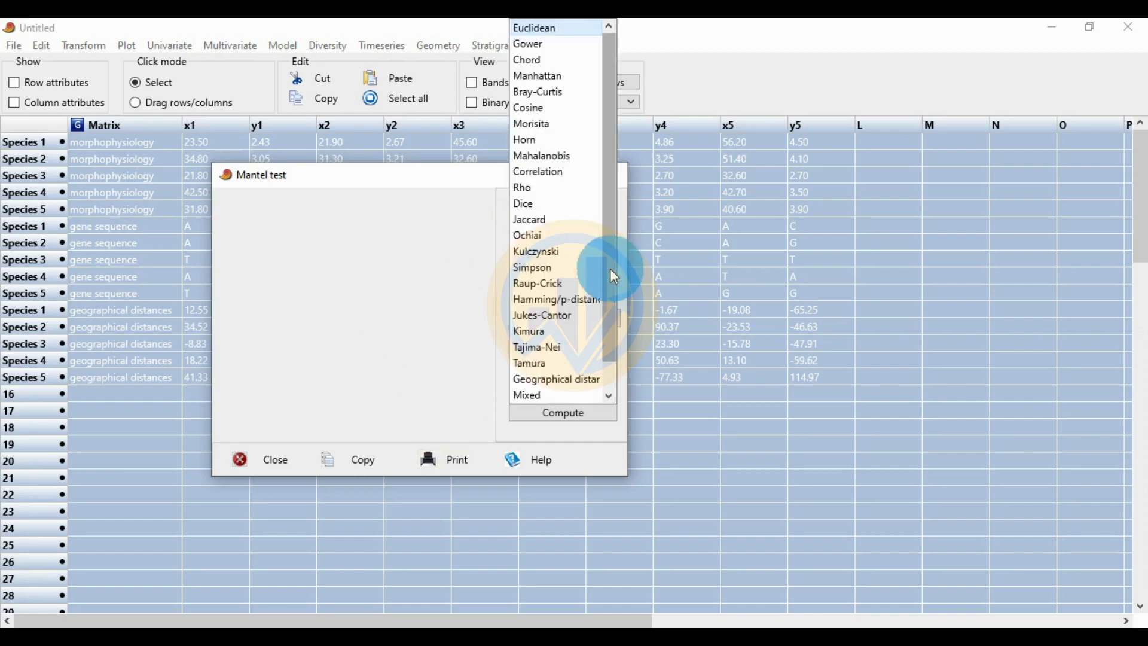
left_click(565, 94)
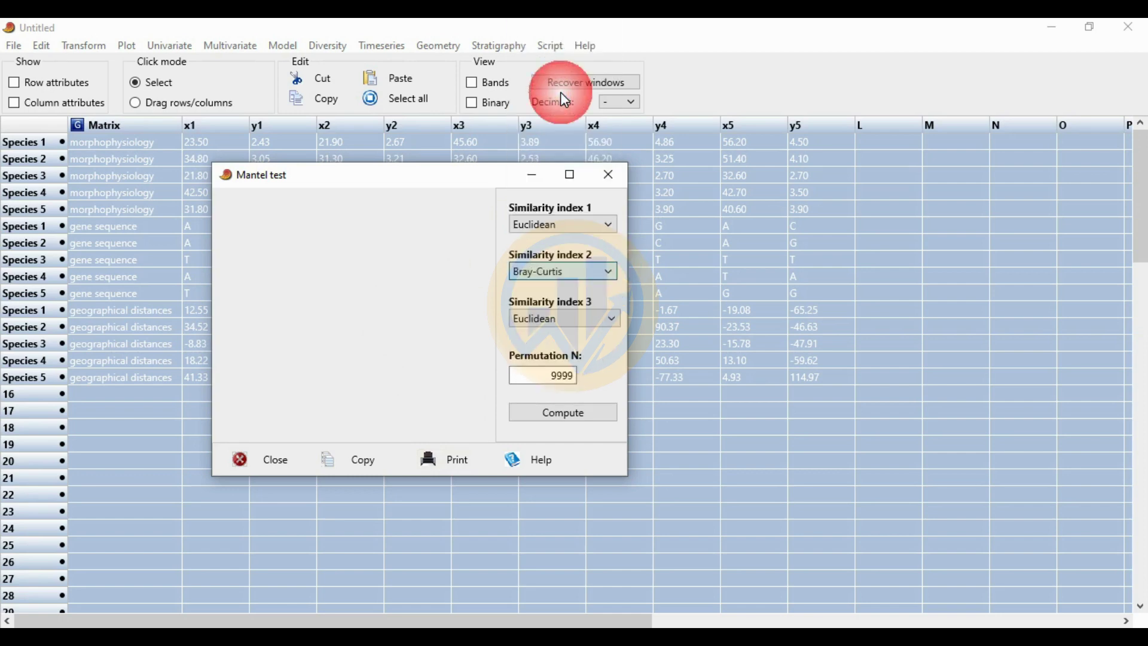
left_click(617, 321)
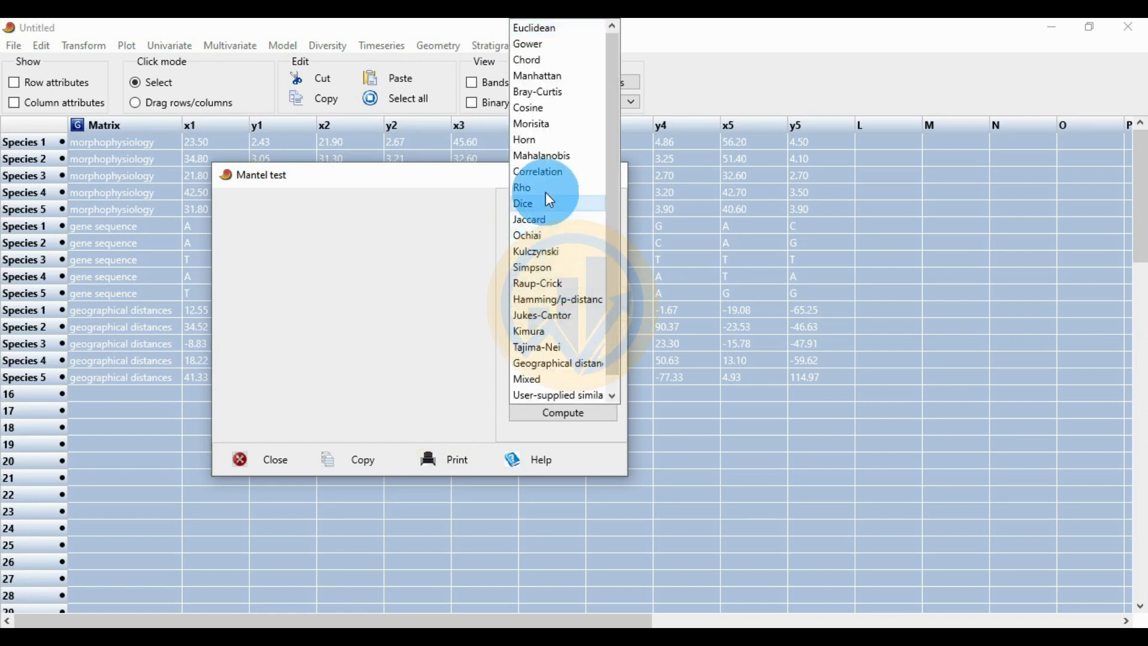
left_click(541, 173)
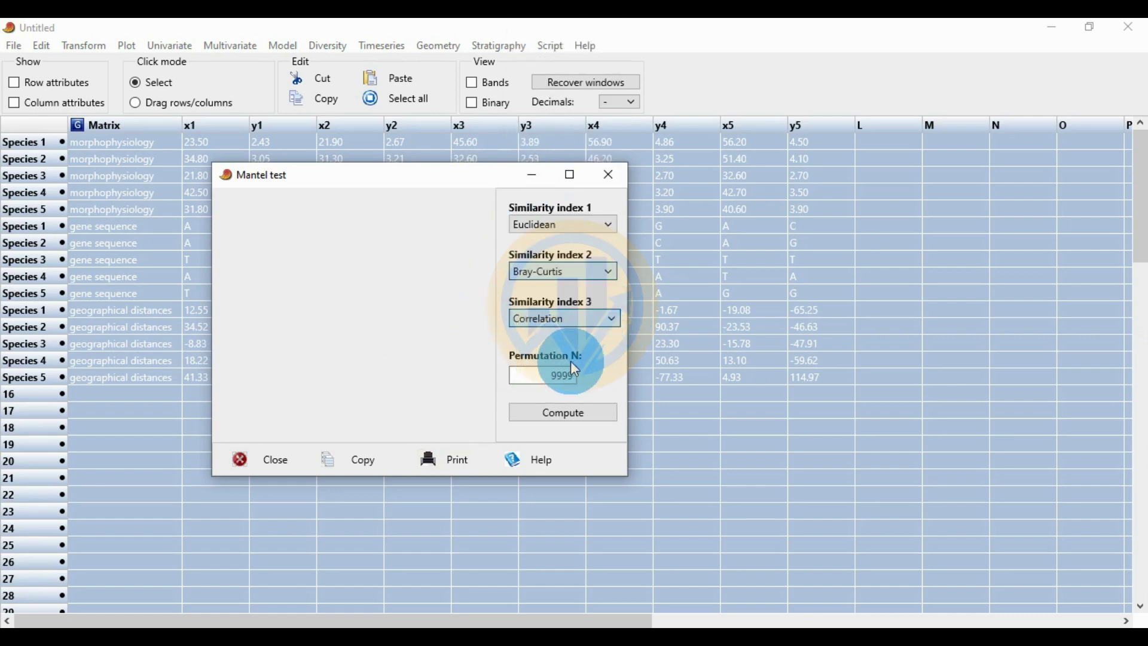
double_click(561, 376)
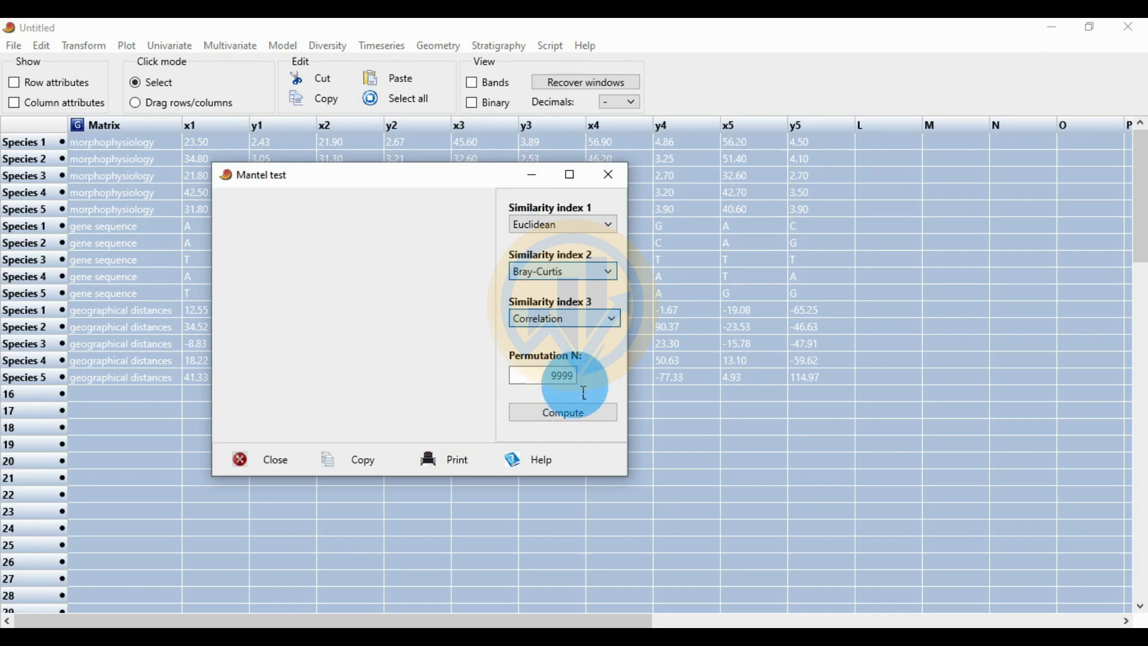
left_click(523, 413)
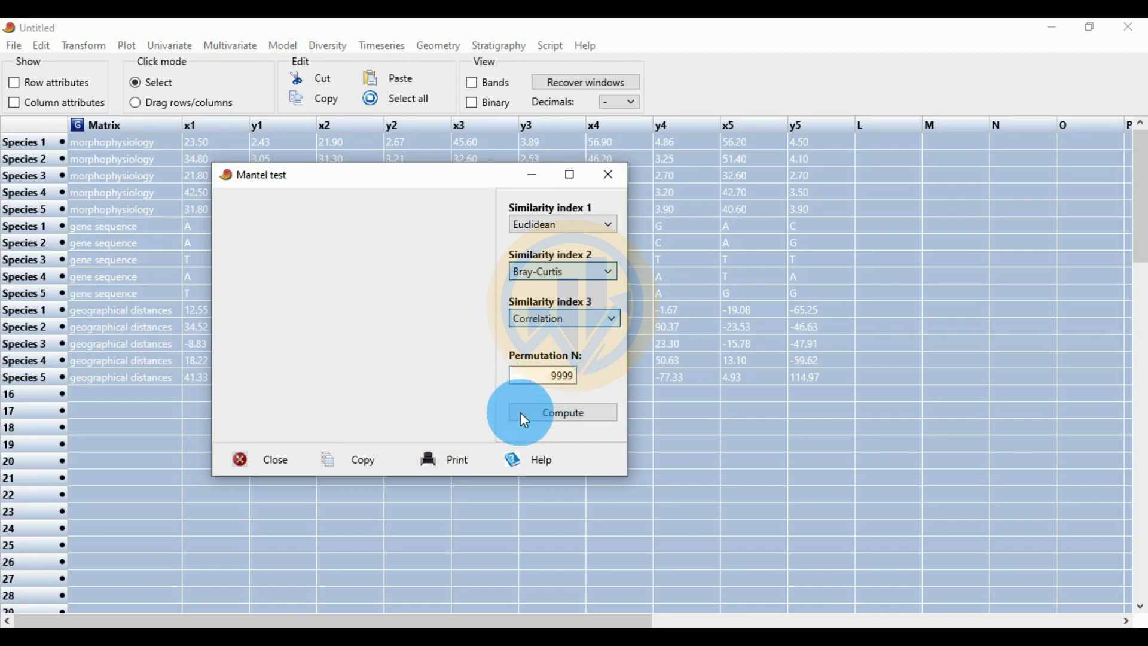
left_click(586, 418)
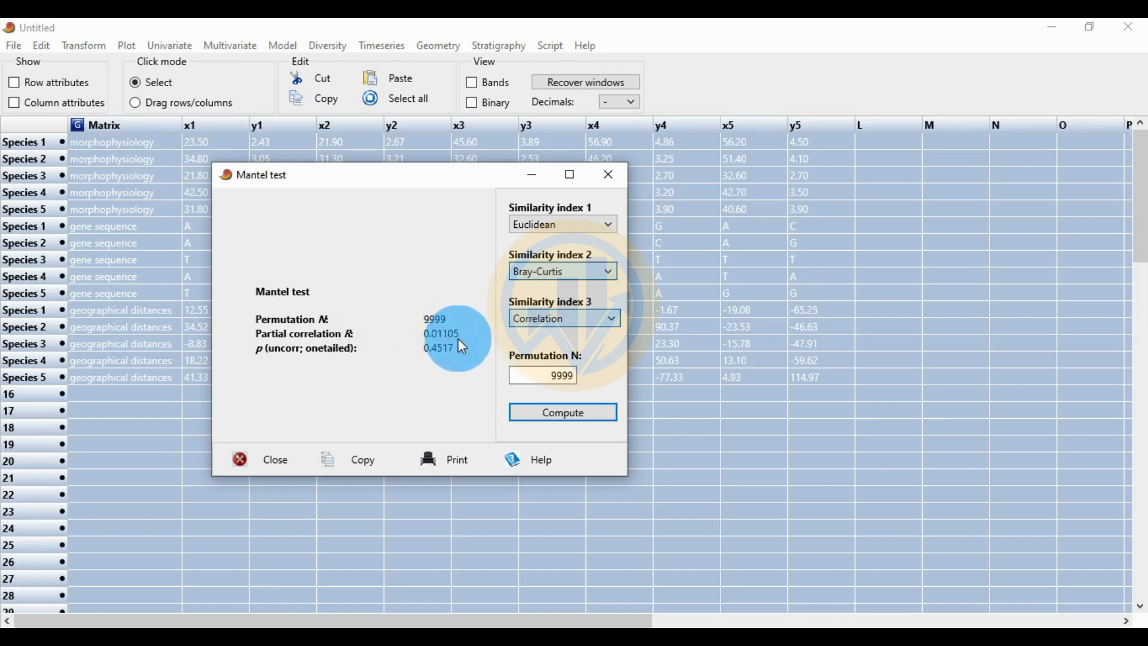
- After reading R 0.01105 and p 0.4517, scroll the Word notes to the significance bullets
left_click(427, 627)
scroll(628, 359, "down", 6)
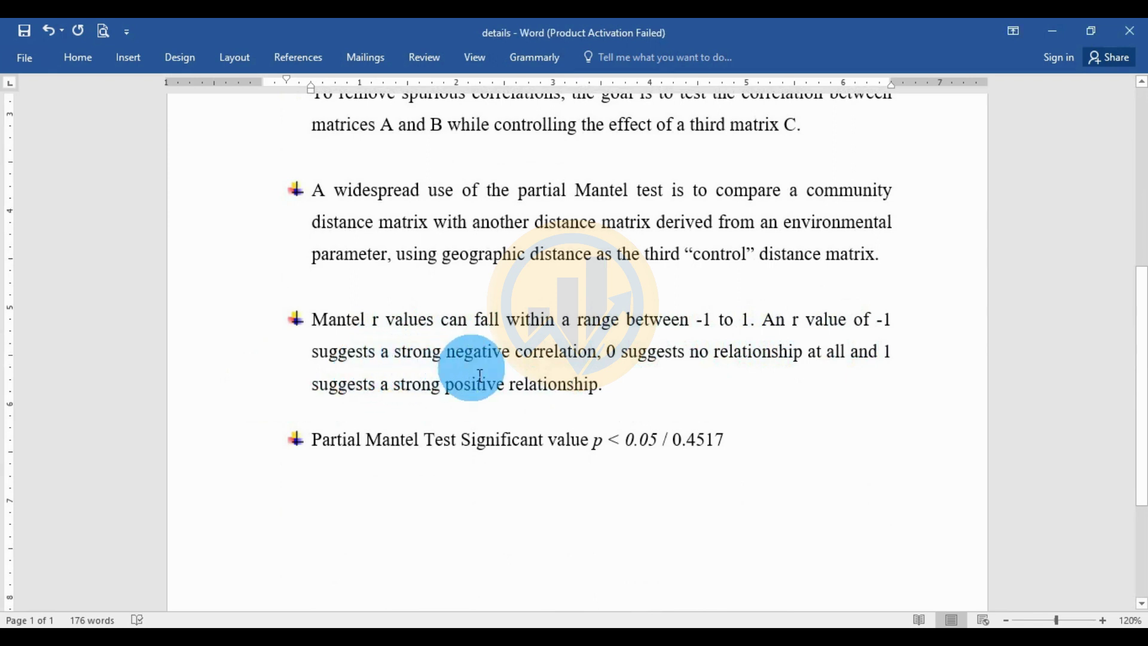
- Highlight '0 suggests no relationship at all' in Word, comparing it with PAST's R 0.01105
left_click(505, 625)
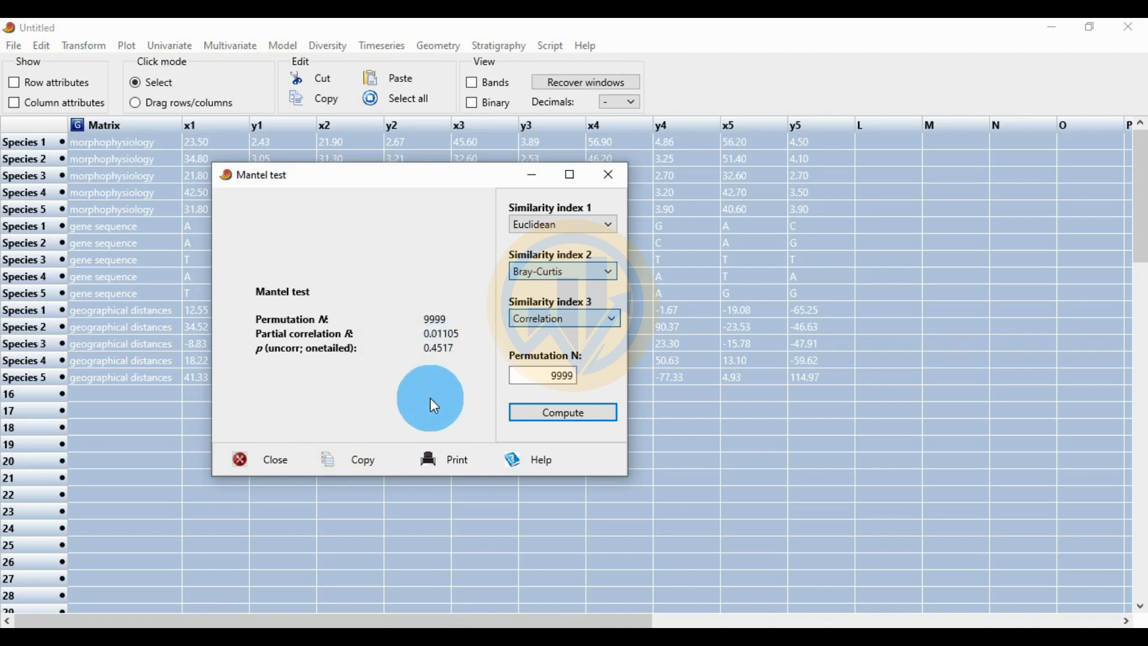
left_click(460, 625)
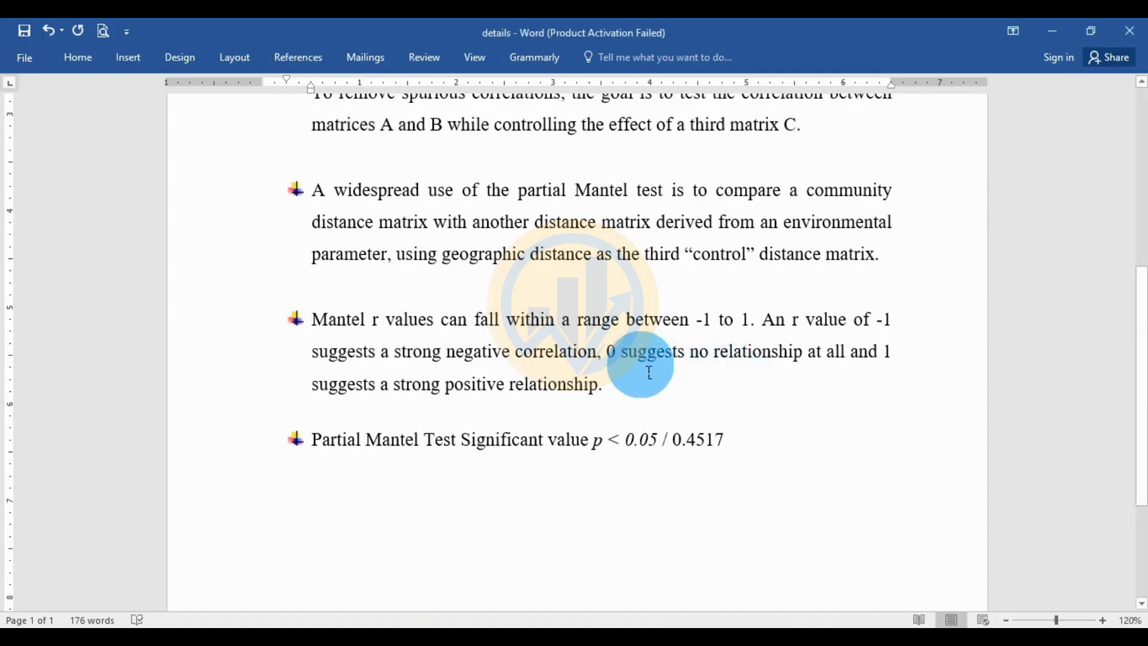
left_click_drag(598, 354, 859, 367)
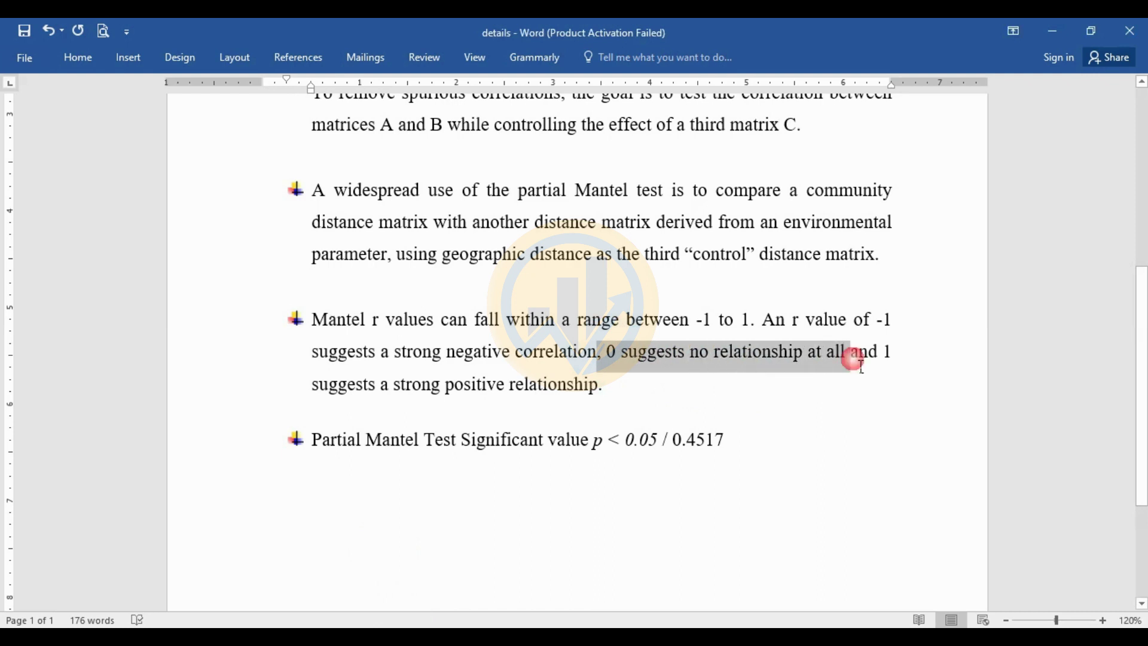
left_click(514, 626)
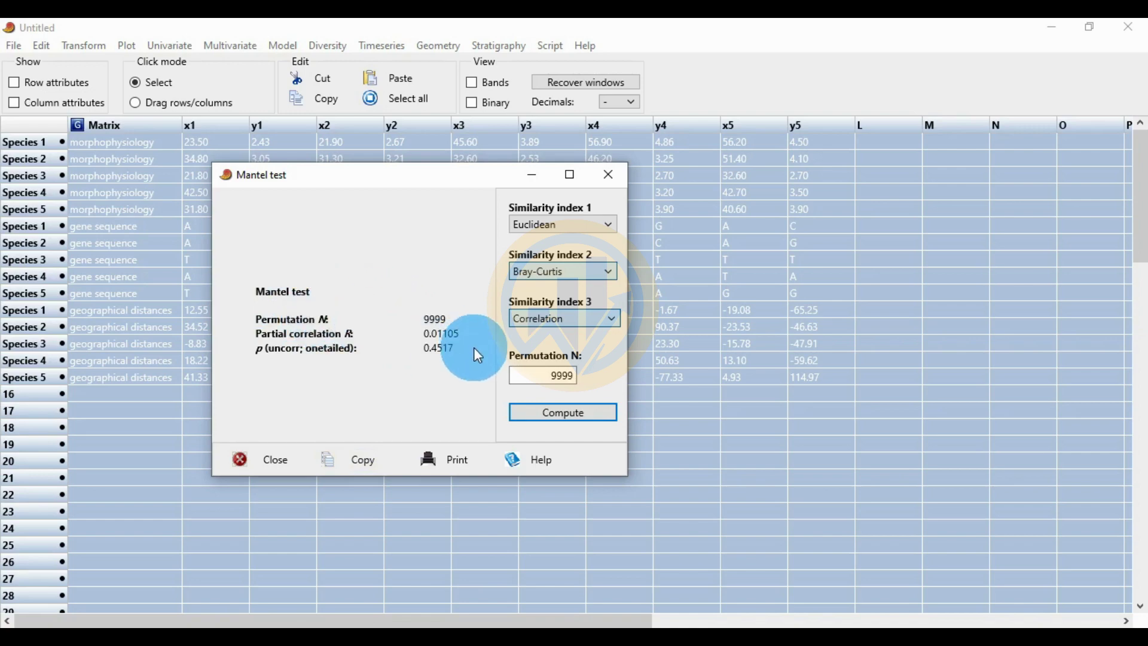
left_click(436, 625)
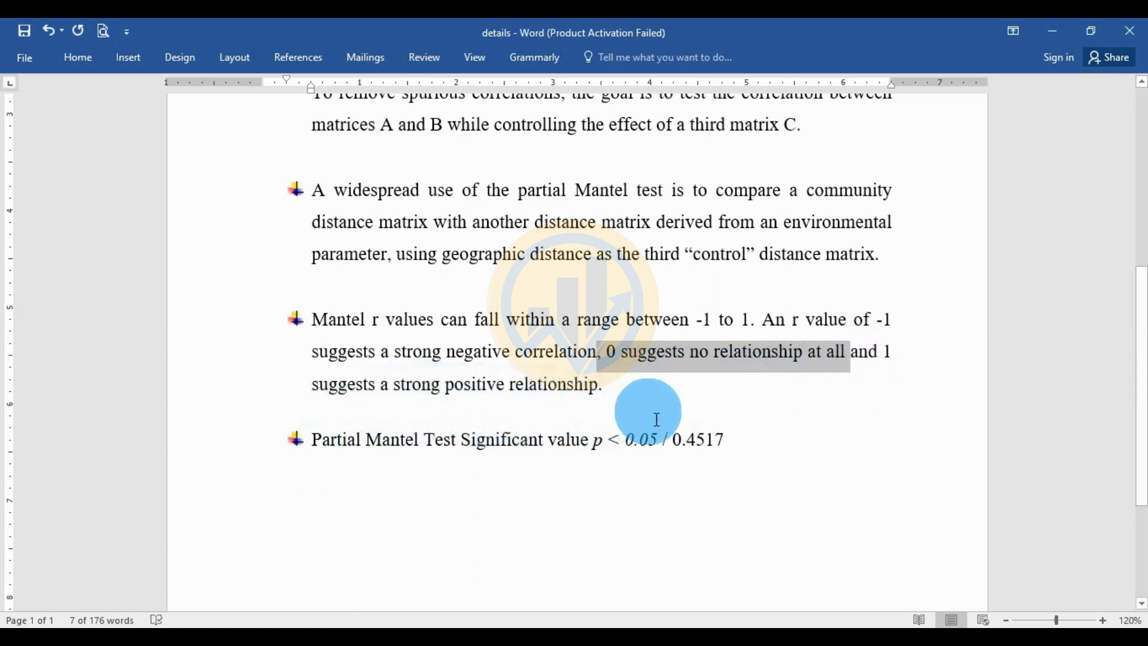
left_click(512, 626)
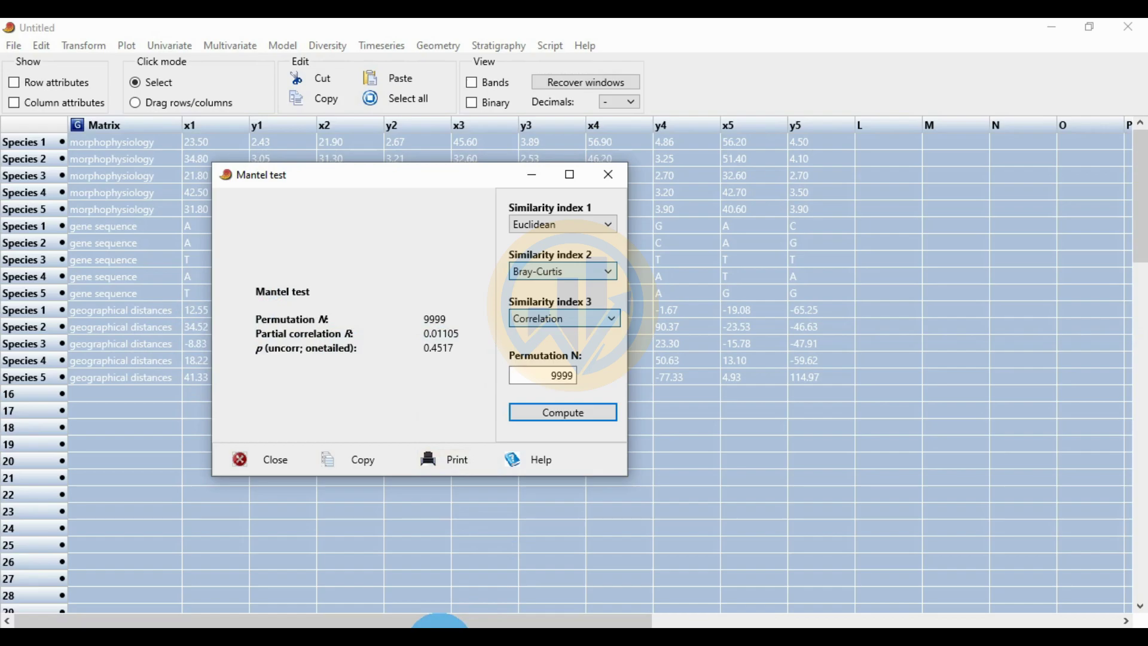
- Highlight 'p < 0.05' and '0.4517' in Word, cross-checking PAST's p value, ending on PAST
mouse_move(440, 623)
left_click(426, 571)
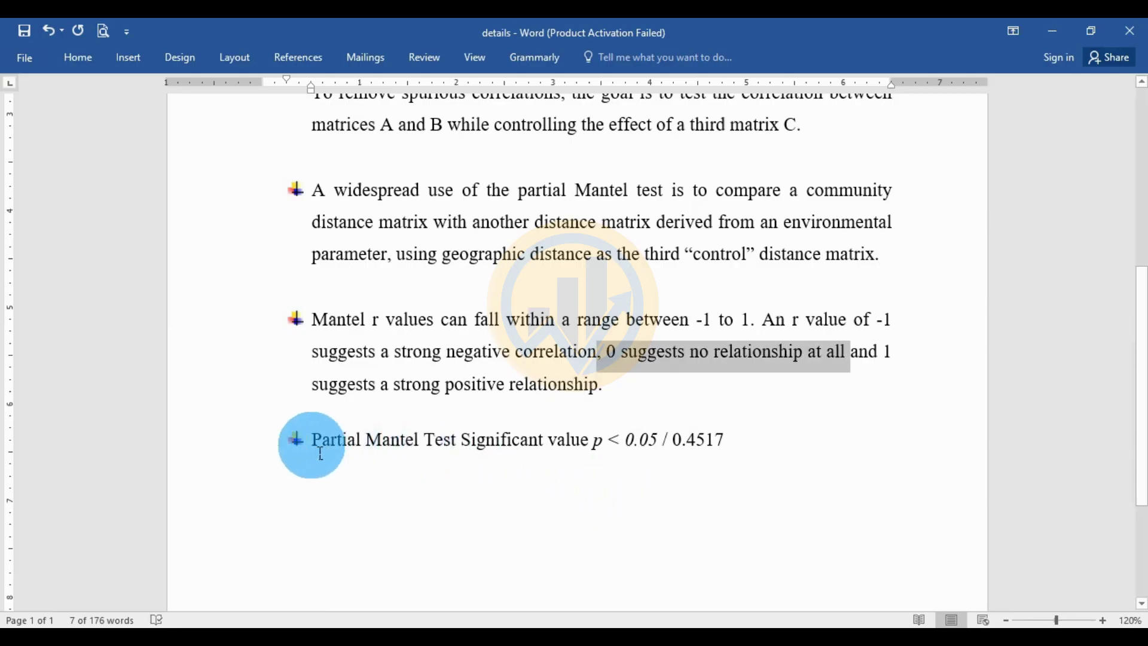
left_click_drag(321, 455, 655, 455)
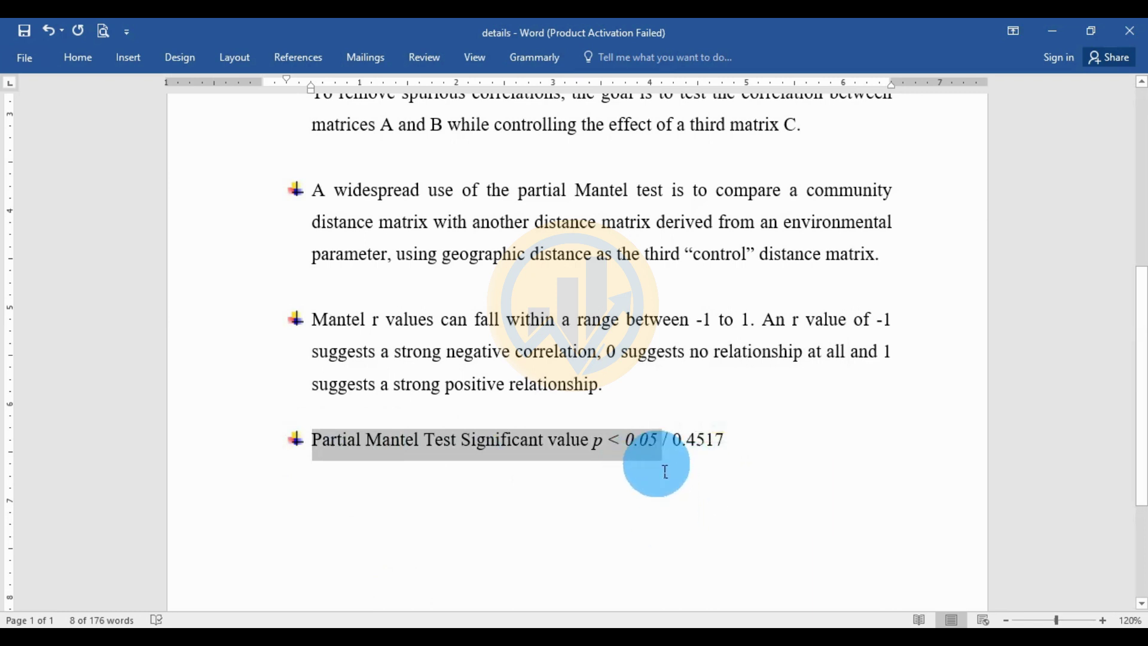
left_click(512, 626)
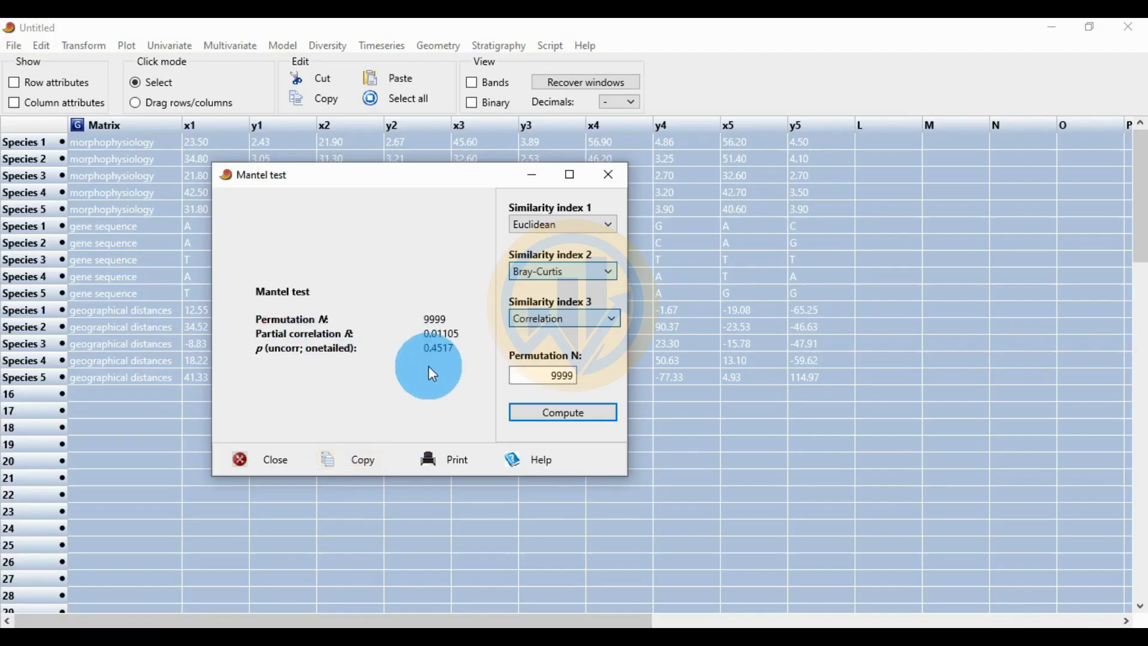
left_click(452, 627)
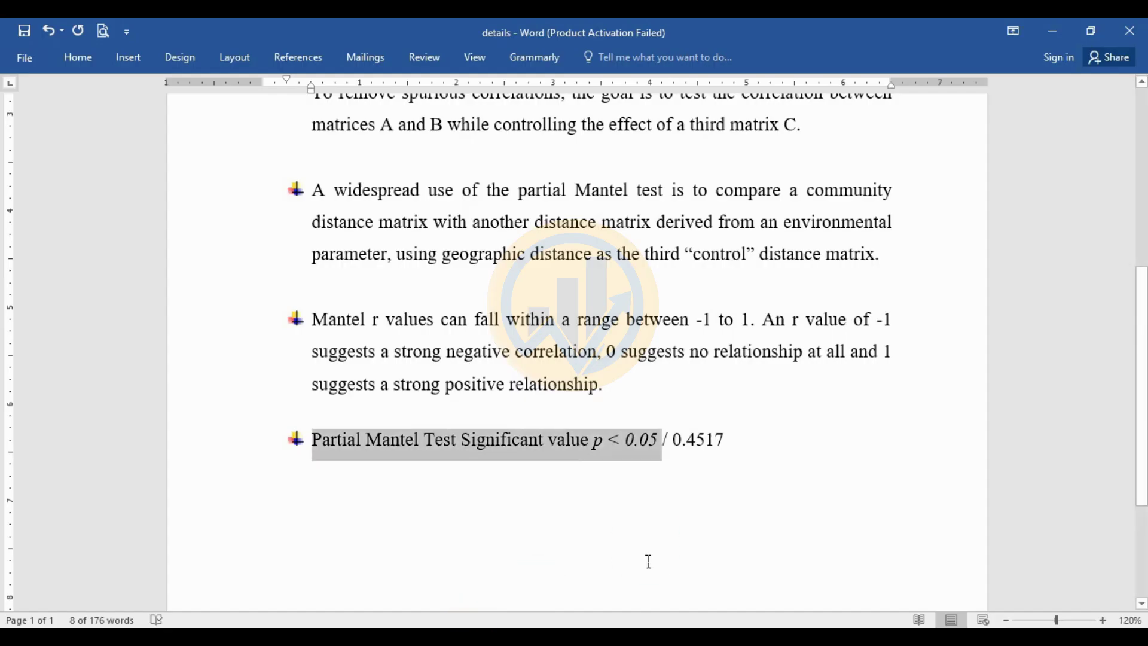
left_click_drag(726, 445, 629, 451)
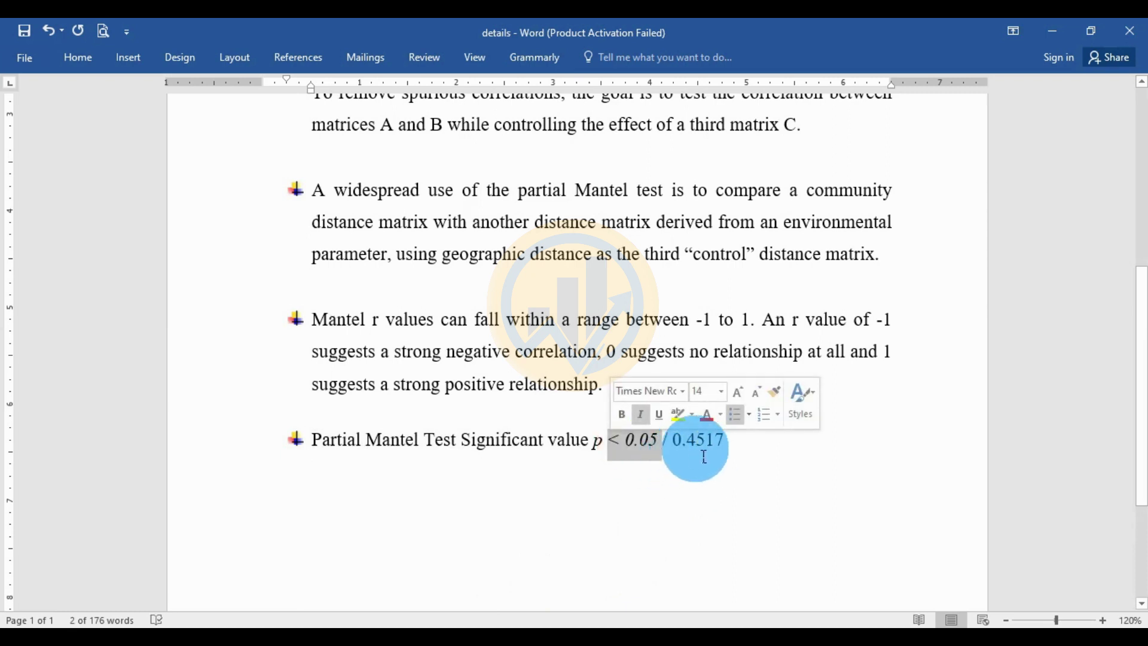
left_click_drag(739, 451, 672, 449)
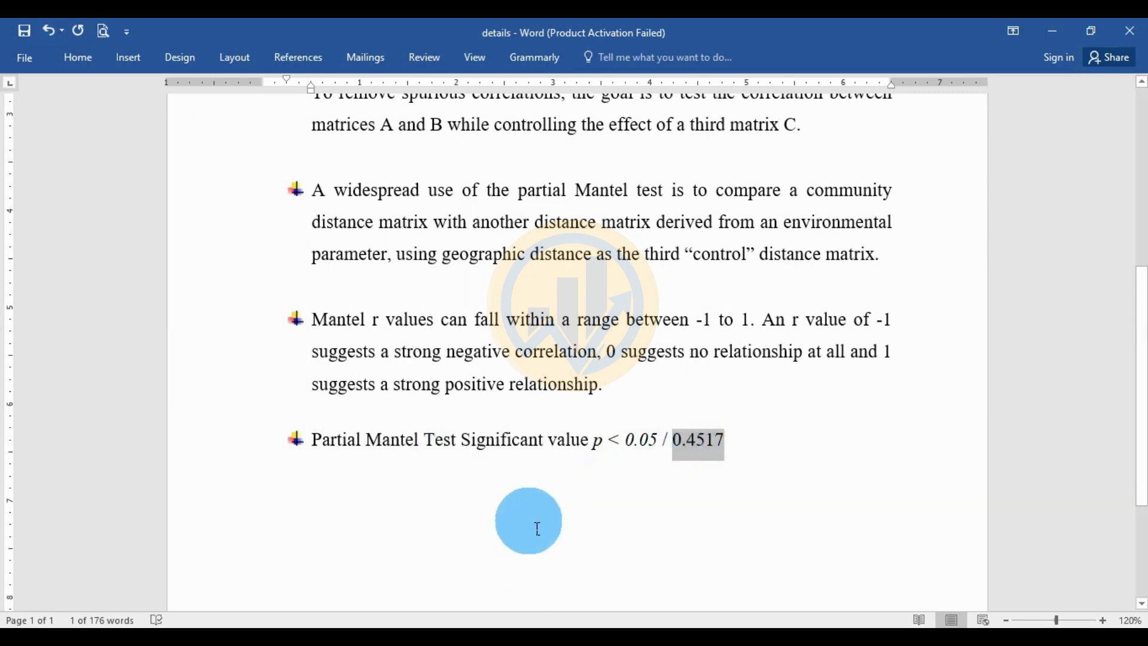
left_click(508, 636)
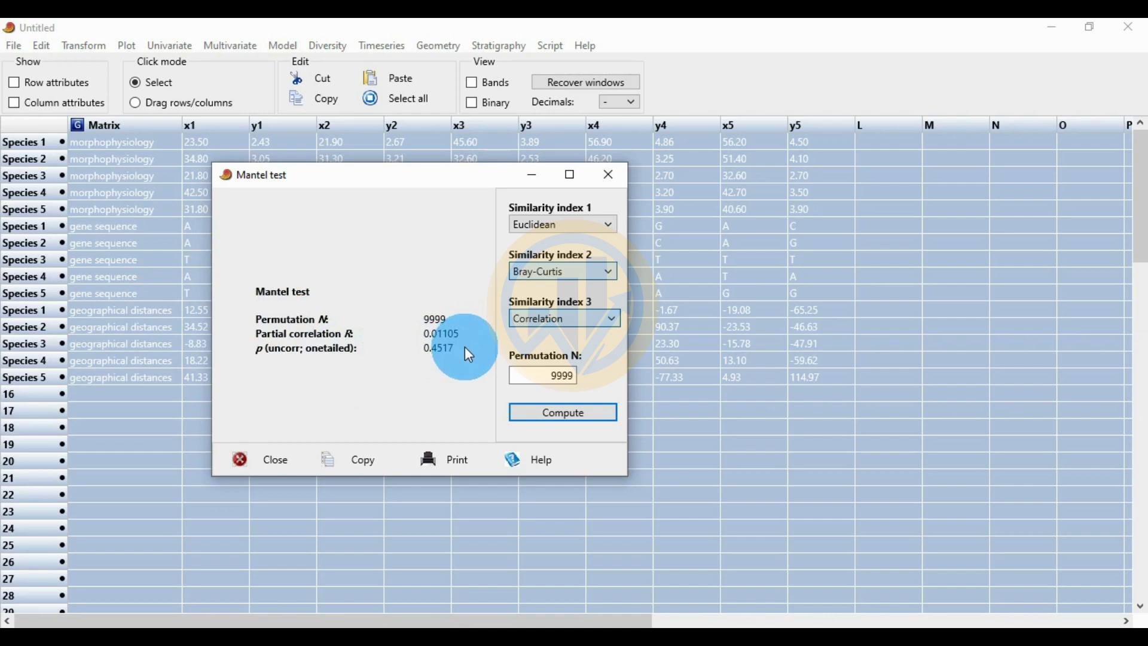
- Move the Mantel test results window toward the centre, then nudge it slightly left
left_click_drag(344, 180, 509, 199)
left_click(512, 202)
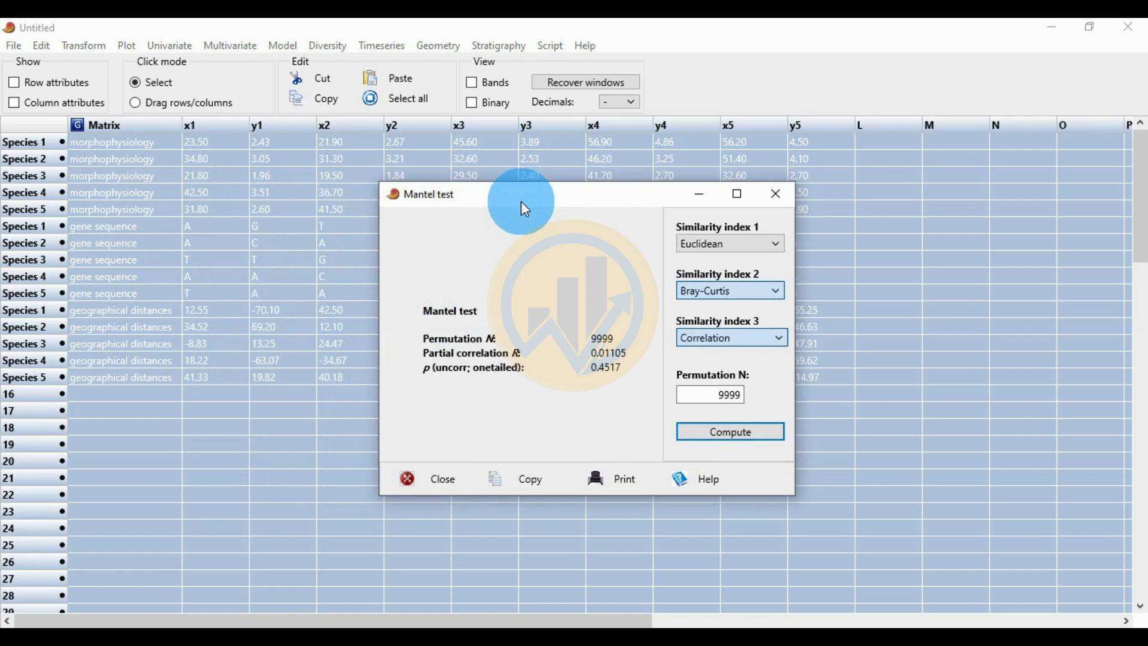
left_click_drag(521, 202, 512, 202)
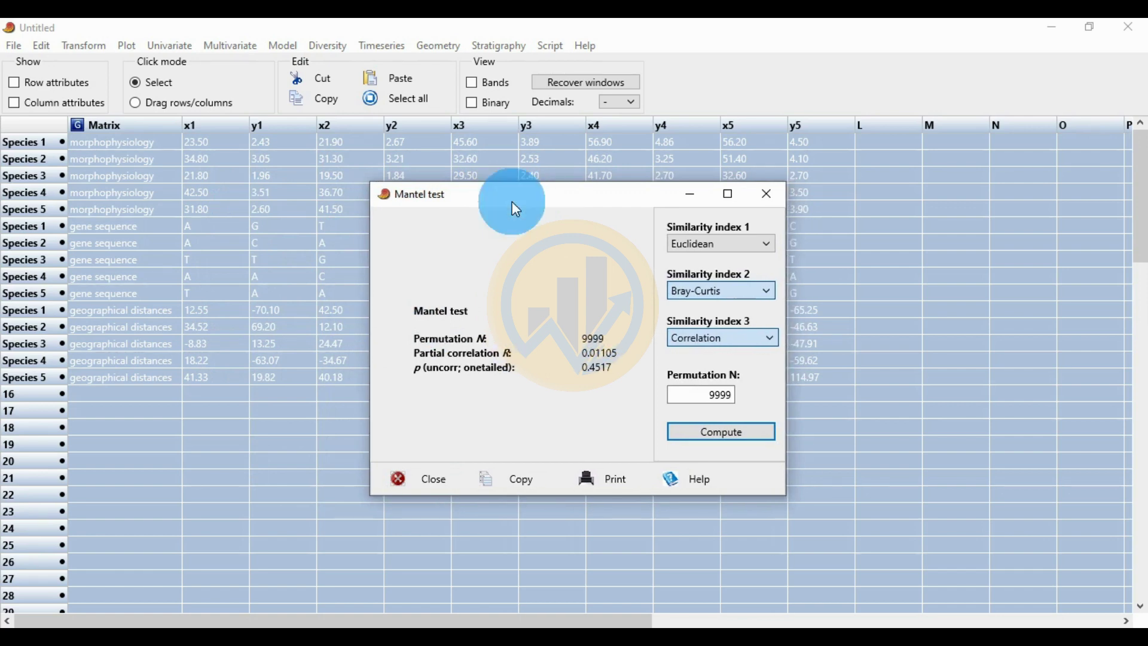